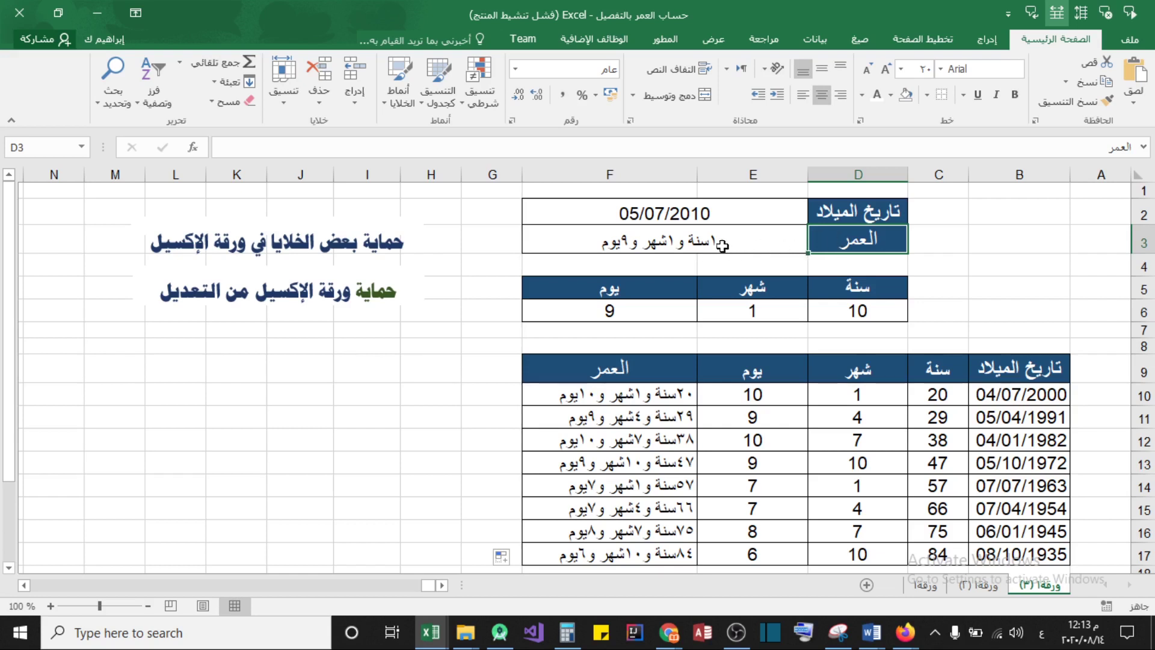
Examine the DATEDIF formula in the age cell E3 and the age cells of the two tables below it
{"action": "left_click", "coordinate": [669, 247]}
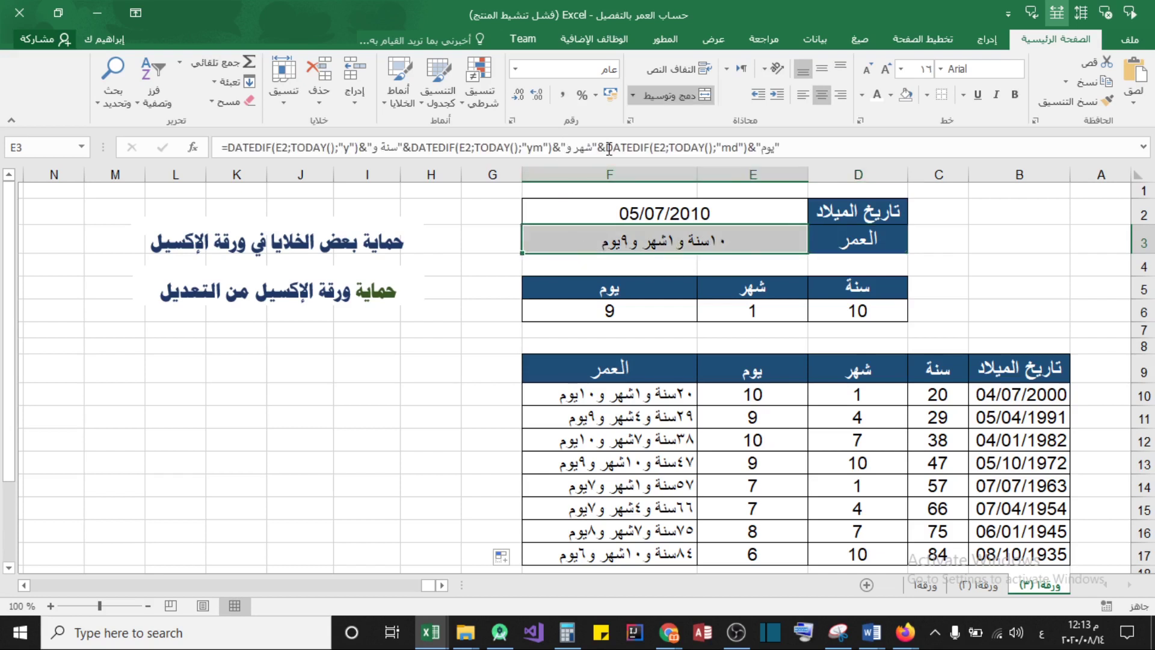
{"action": "left_click", "coordinate": [328, 148]}
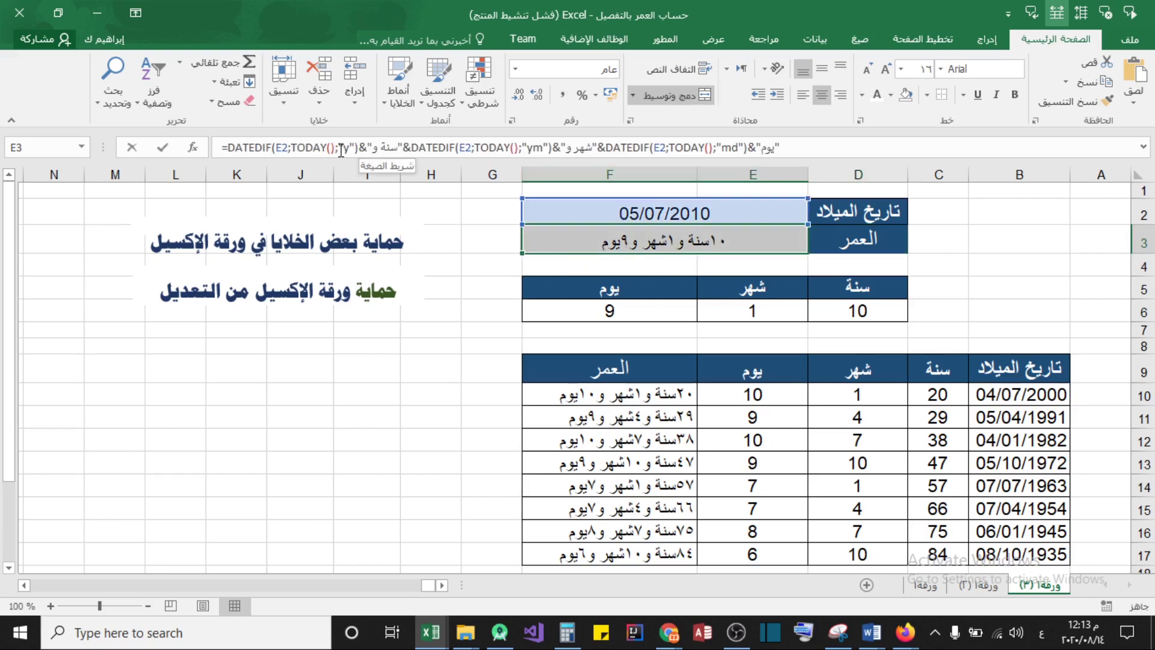
{"action": "left_click", "coordinate": [755, 308]}
{"action": "left_click", "coordinate": [866, 307]}
{"action": "left_click", "coordinate": [629, 293]}
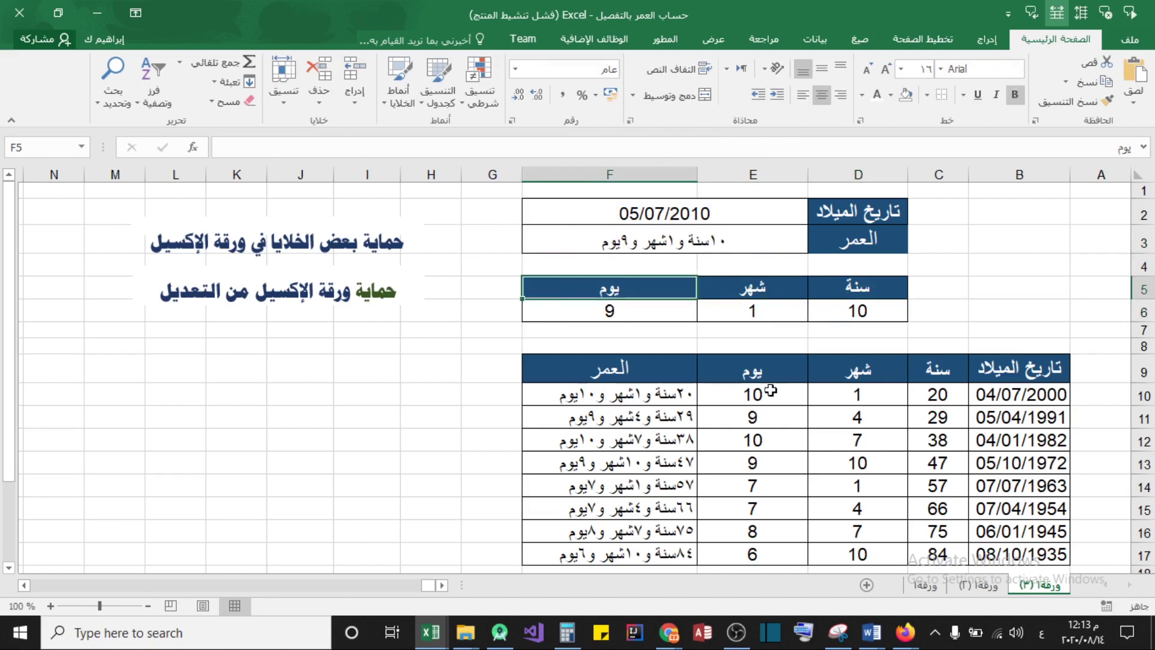
{"action": "left_click", "coordinate": [771, 391]}
{"action": "left_click", "coordinate": [677, 421]}
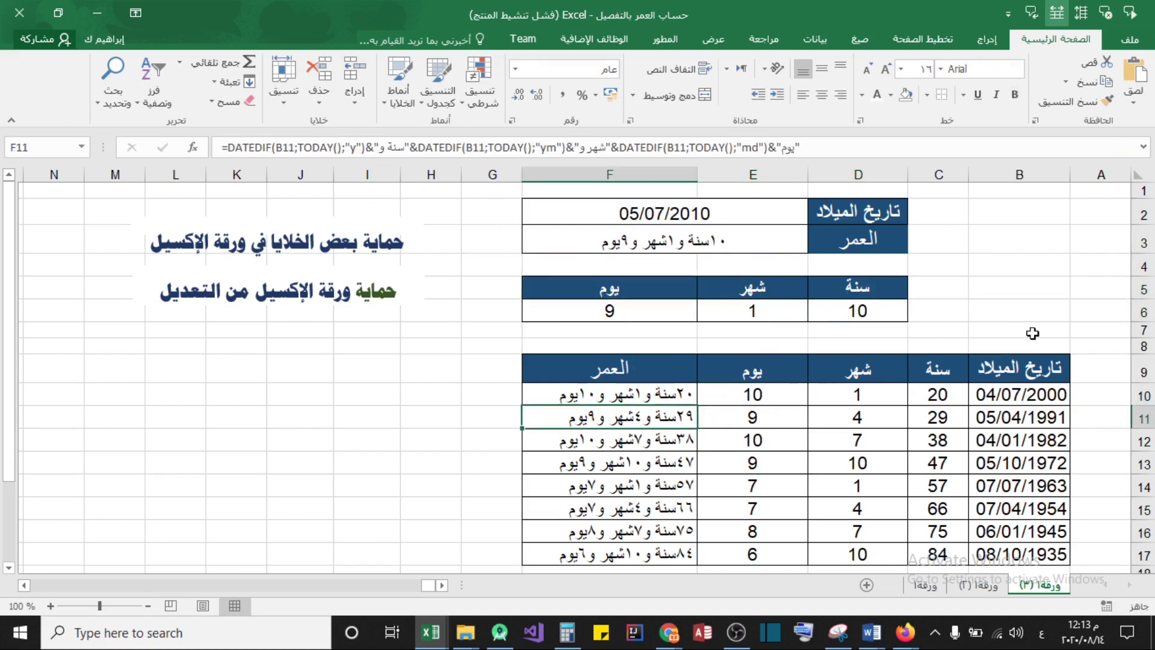
Review the birth date in E2 and the formulas in E3 and D6:F6 that calculate the age from it
{"action": "left_click", "coordinate": [773, 229]}
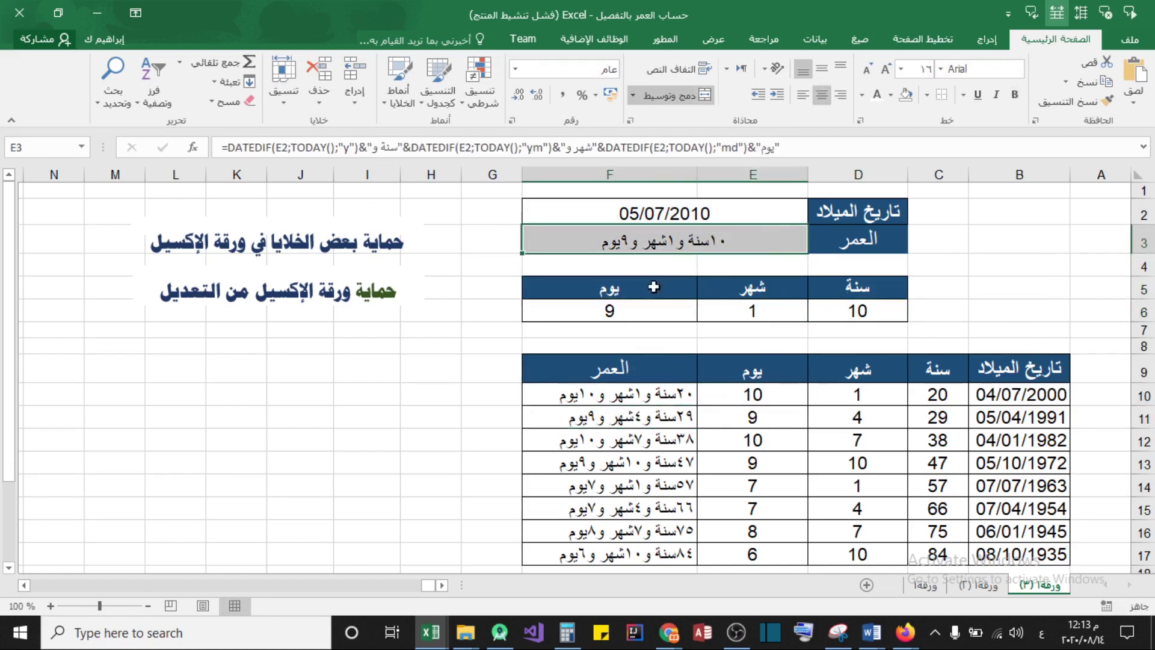
{"action": "left_click", "coordinate": [650, 310]}
{"action": "left_click", "coordinate": [695, 246]}
{"action": "left_click", "coordinate": [610, 313]}
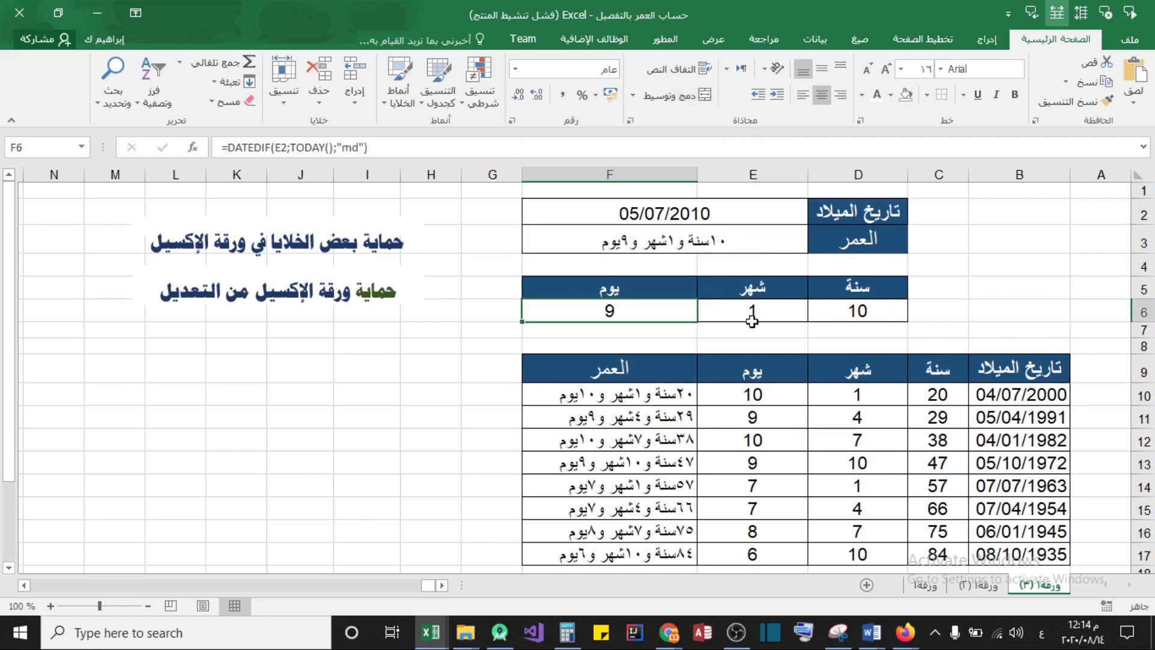
{"action": "left_click", "coordinate": [753, 316]}
{"action": "left_click", "coordinate": [838, 311]}
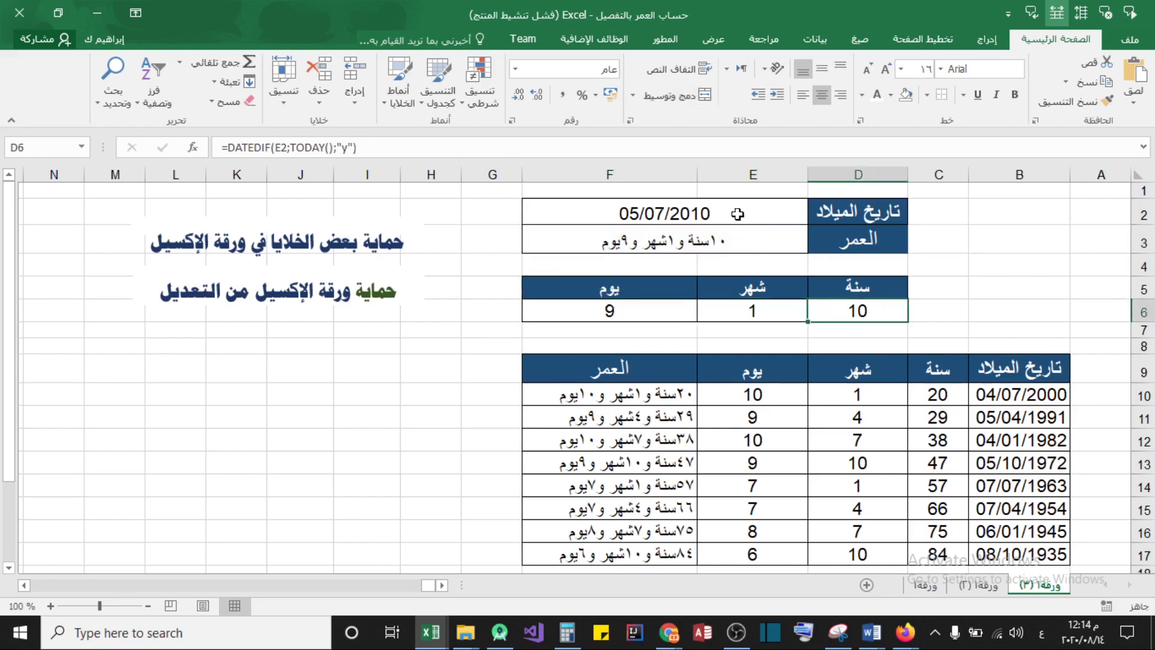
{"action": "left_click", "coordinate": [684, 207]}
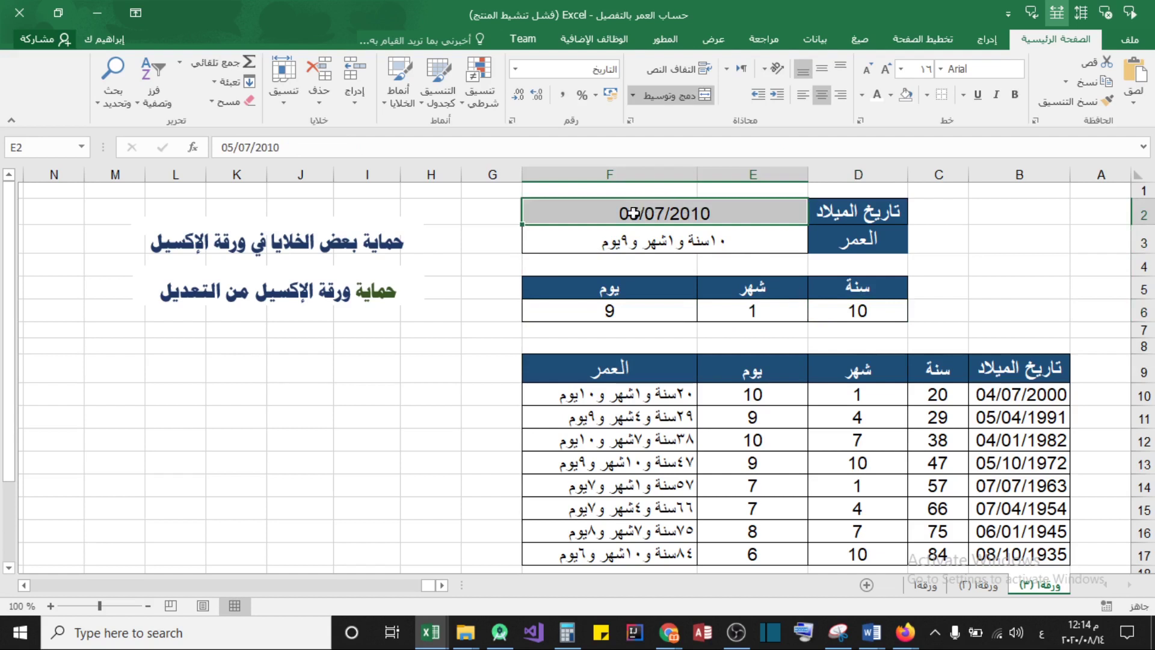
{"action": "left_click", "coordinate": [656, 240]}
{"action": "left_click", "coordinate": [602, 307]}
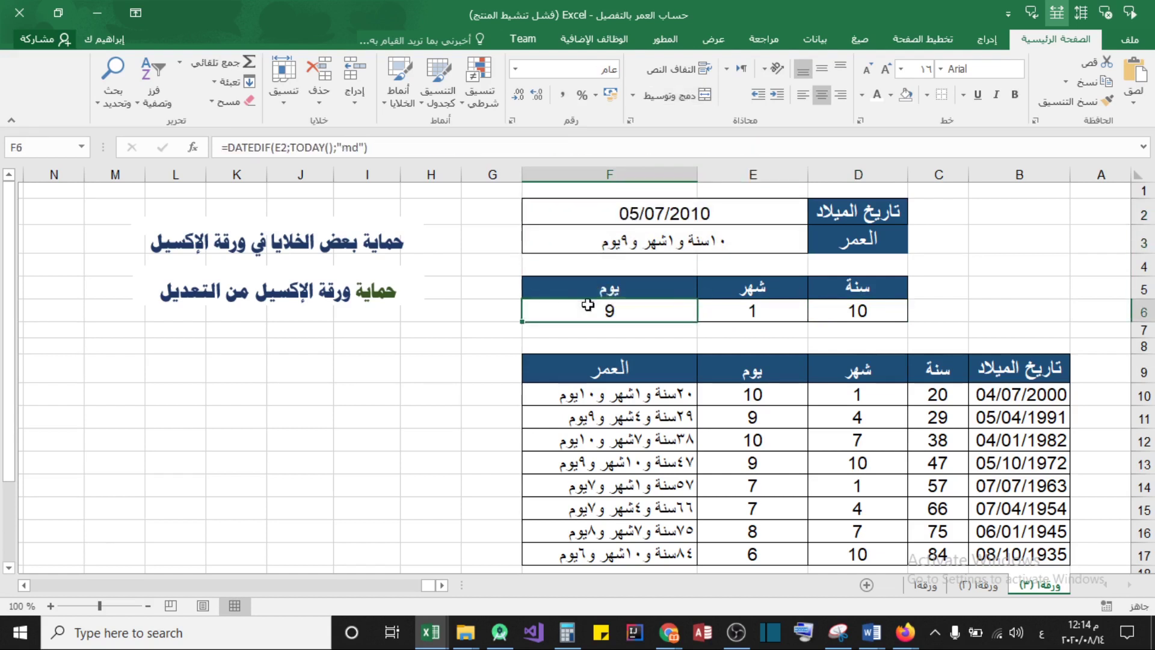
{"action": "key", "text": "Left"}
{"action": "key", "text": "Left"}
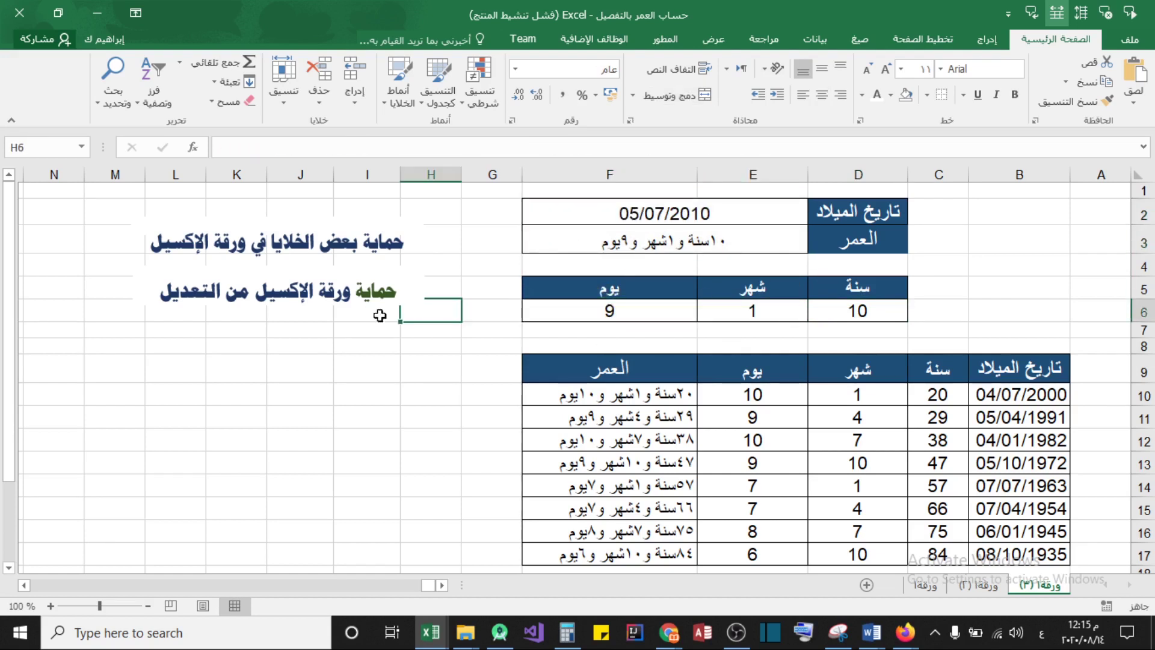
Select the entire worksheet and turn off the Locked protection option (تم تأمينها) for all its cells
{"action": "left_click", "coordinate": [1023, 208]}
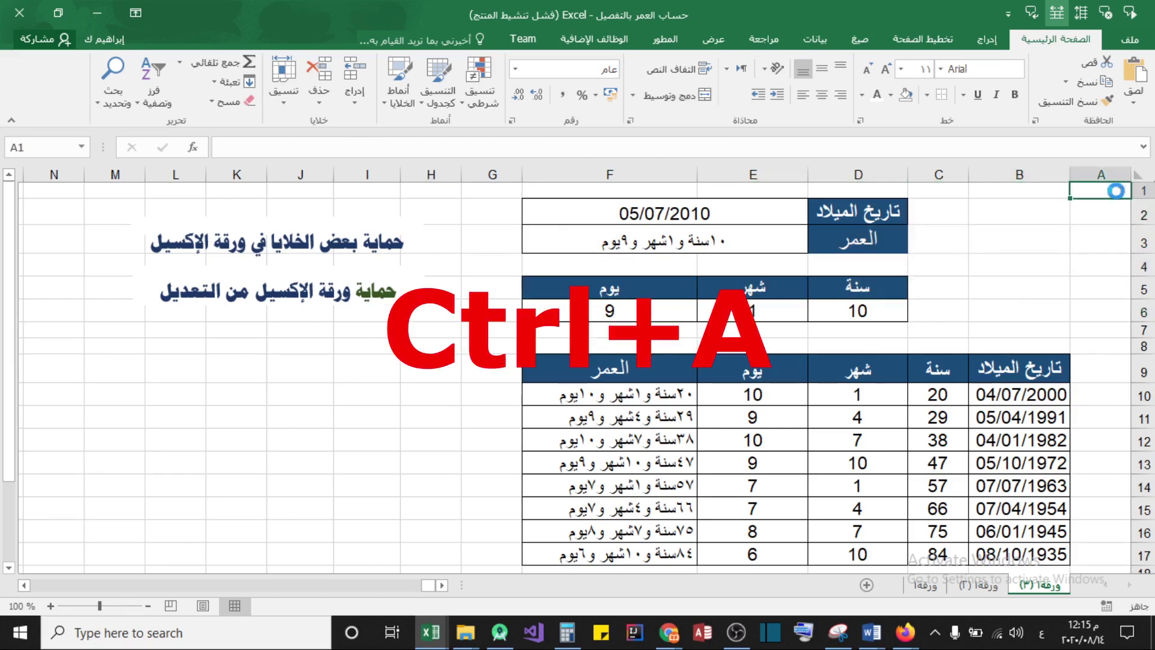
{"action": "key", "text": "ctrl+a"}
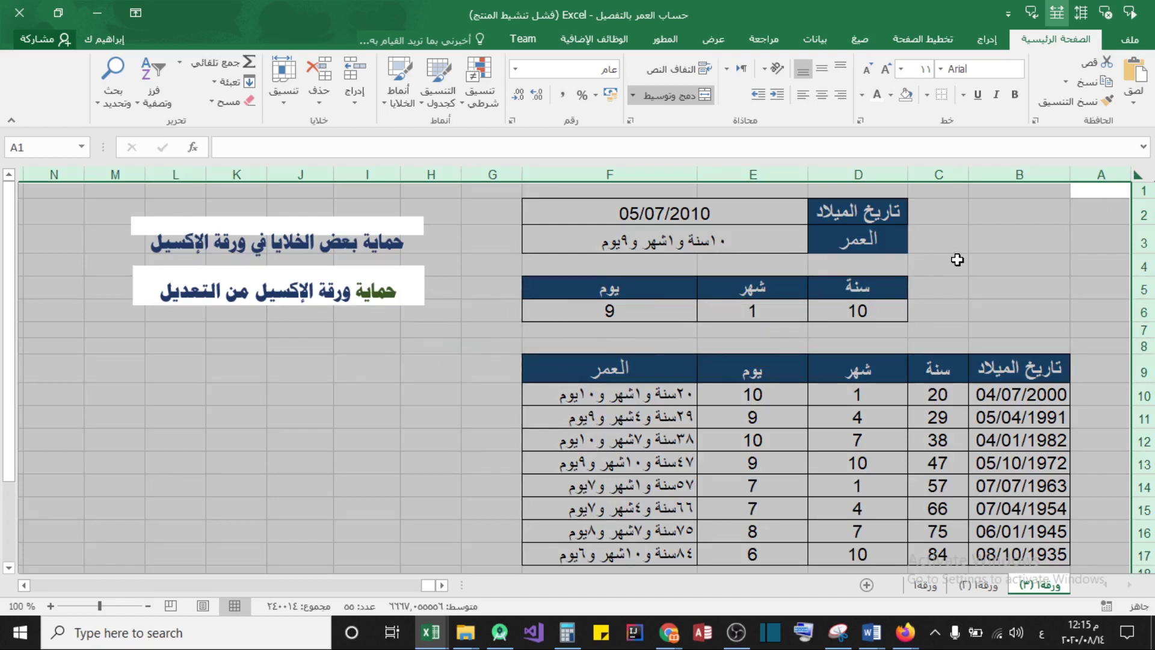
{"action": "right_click", "coordinate": [849, 302]}
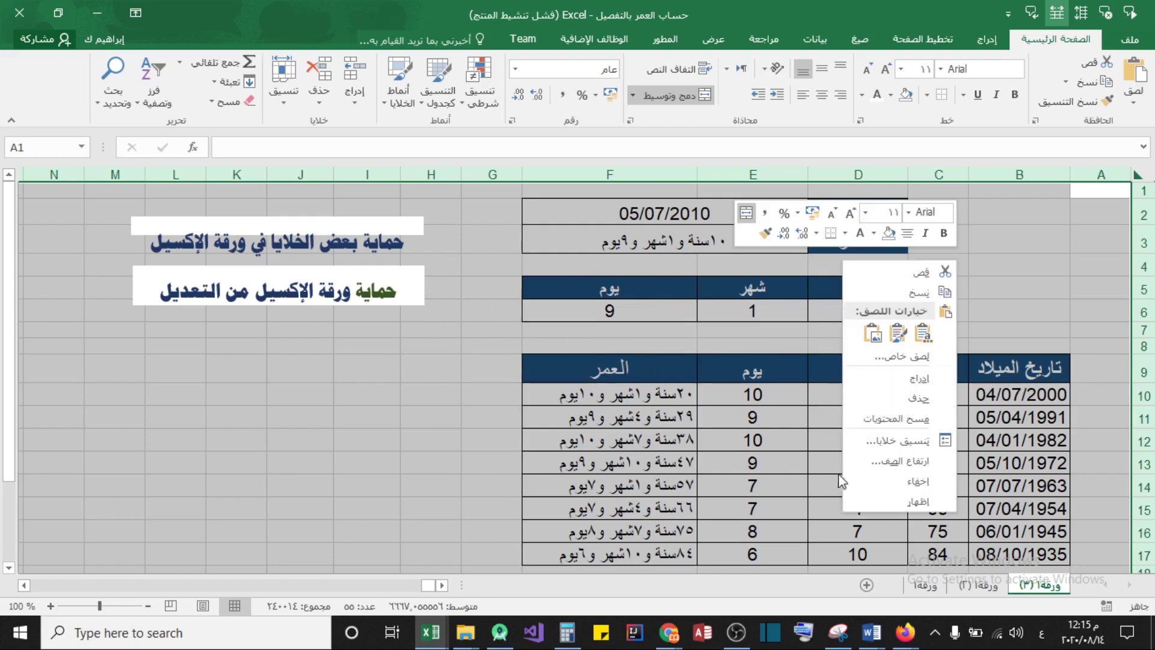
{"action": "left_click", "coordinate": [889, 446]}
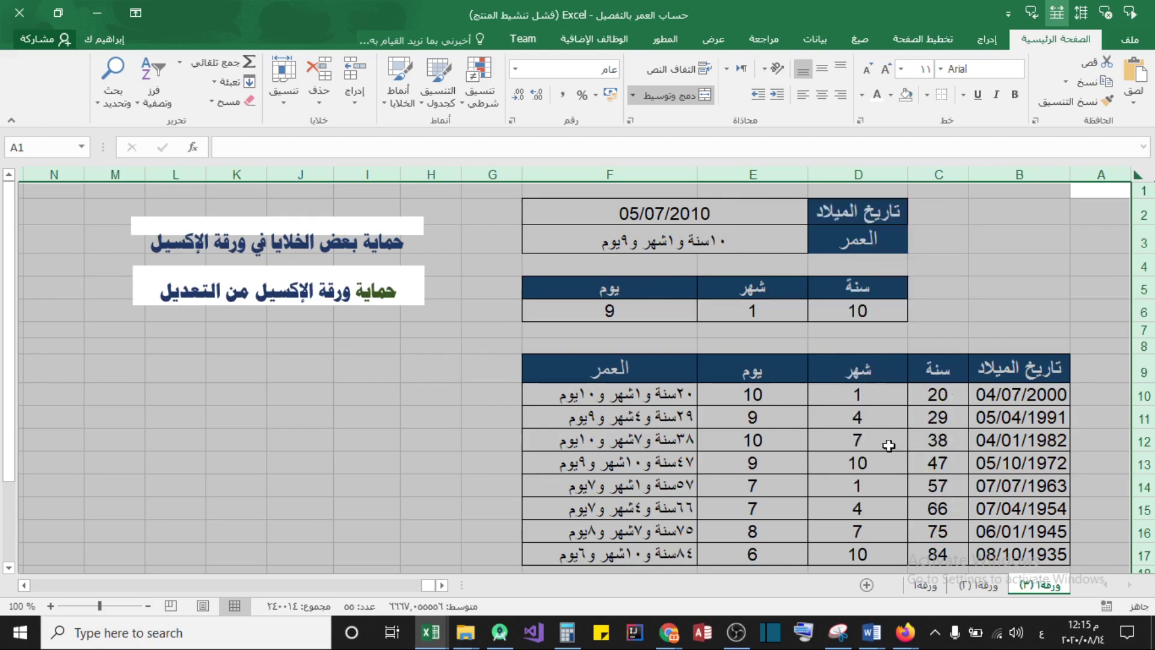
{"action": "left_click_drag", "start_coordinate": [893, 231], "coordinate": [786, 184]}
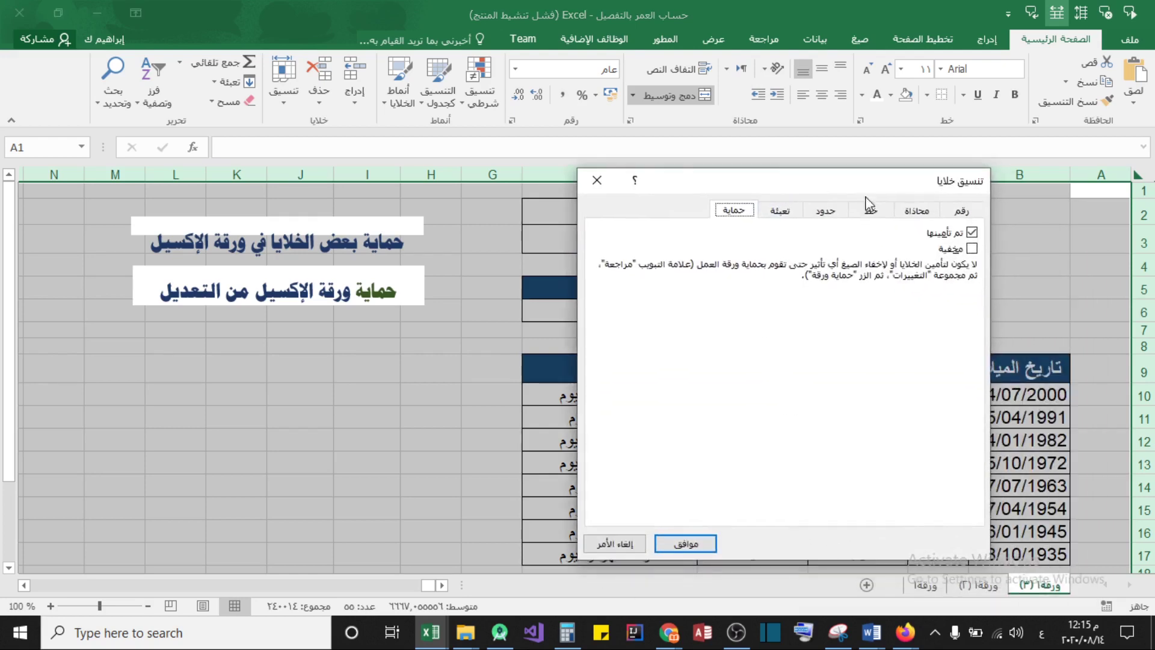
{"action": "left_click", "coordinate": [962, 210]}
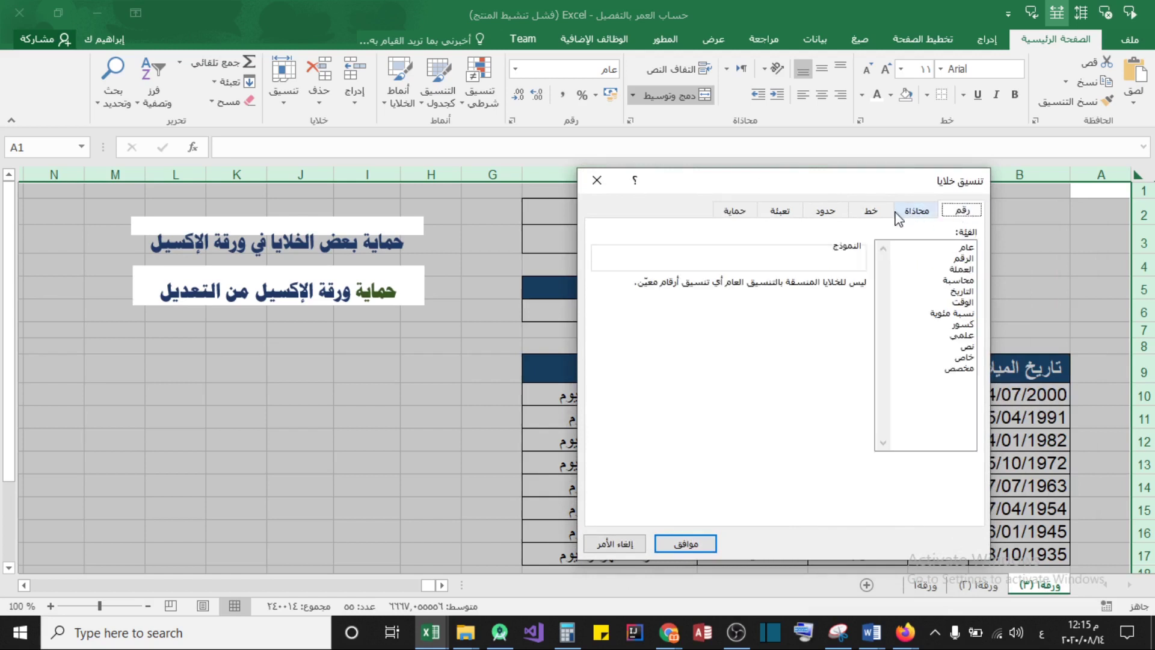
{"action": "left_click", "coordinate": [735, 211]}
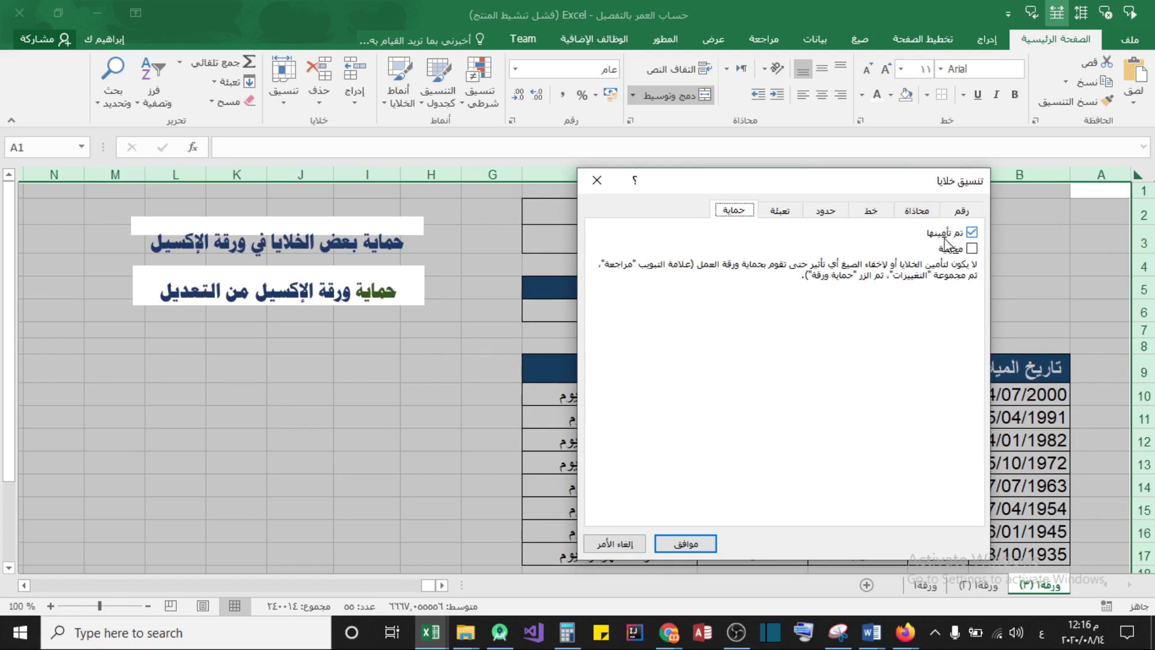
{"action": "left_click", "coordinate": [970, 233]}
{"action": "left_click", "coordinate": [711, 545]}
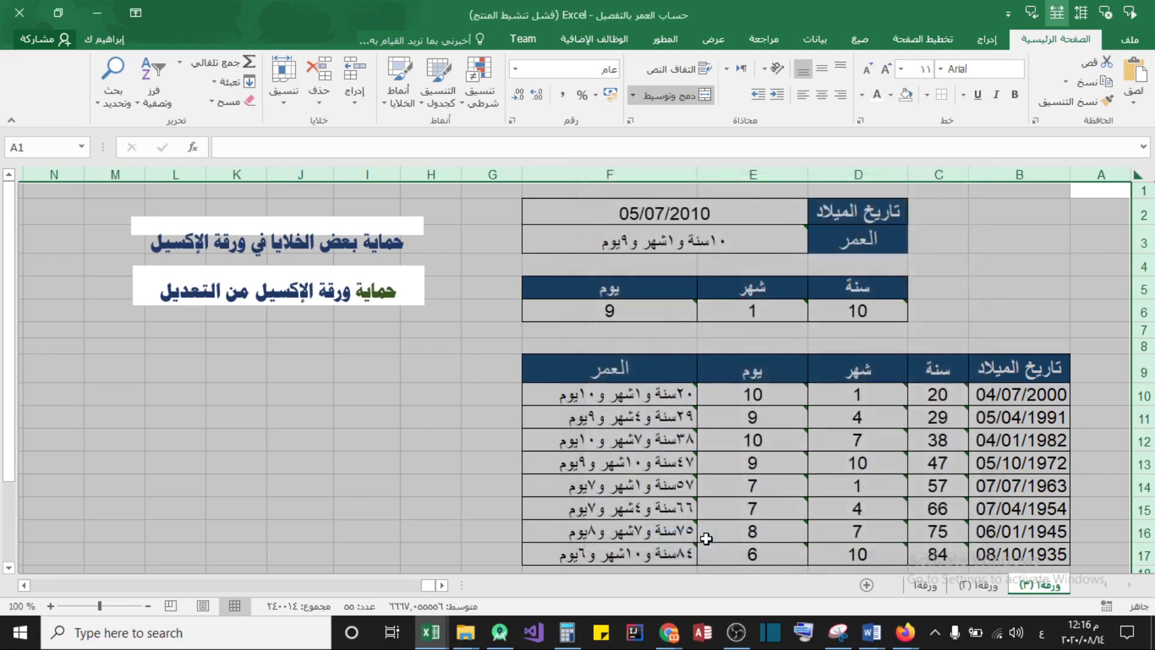
Look over the cells that hold formulas: E3, D6:F6 and the age columns of the lower table
{"action": "left_click", "coordinate": [731, 234]}
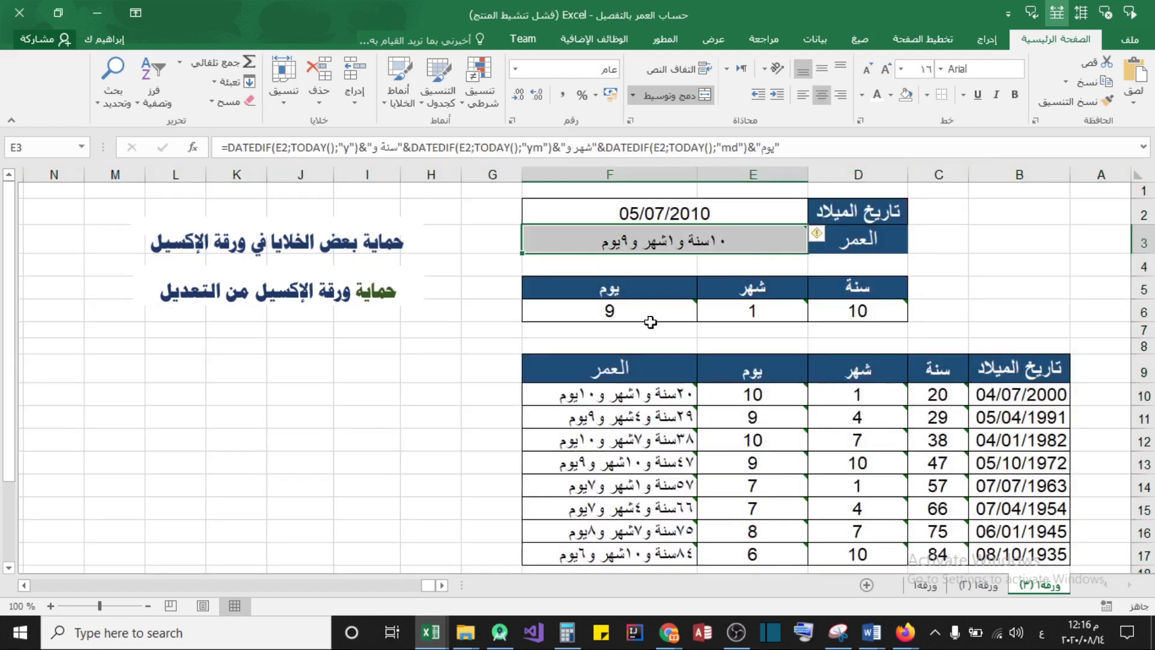
{"action": "left_click", "coordinate": [464, 346]}
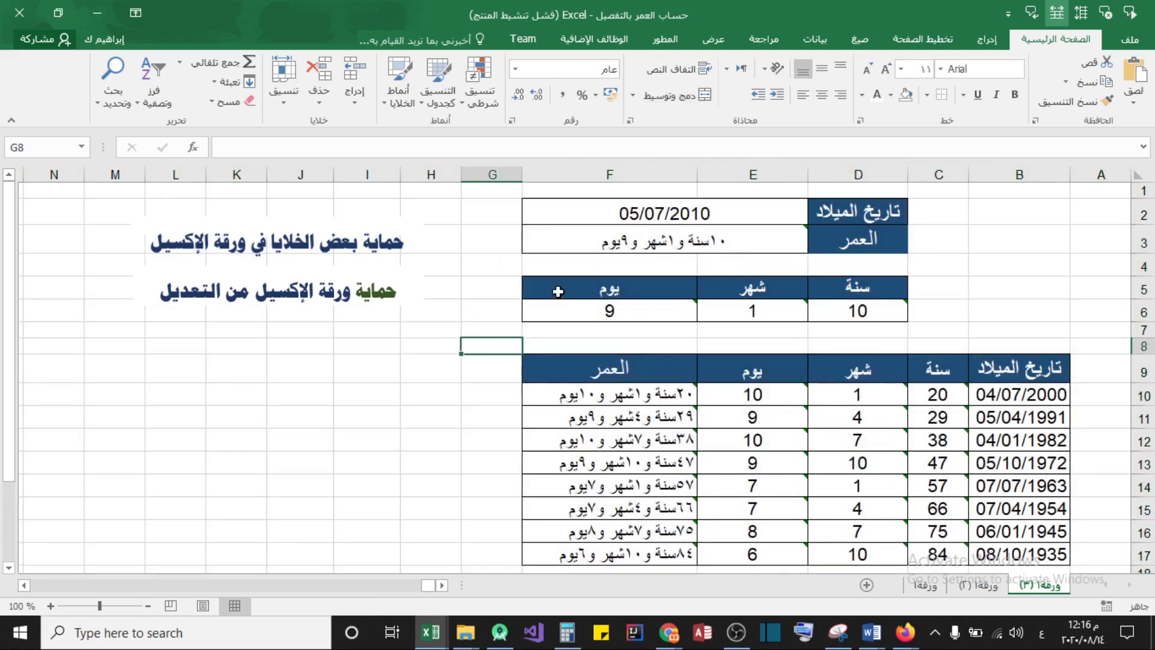
{"action": "left_click", "coordinate": [658, 243]}
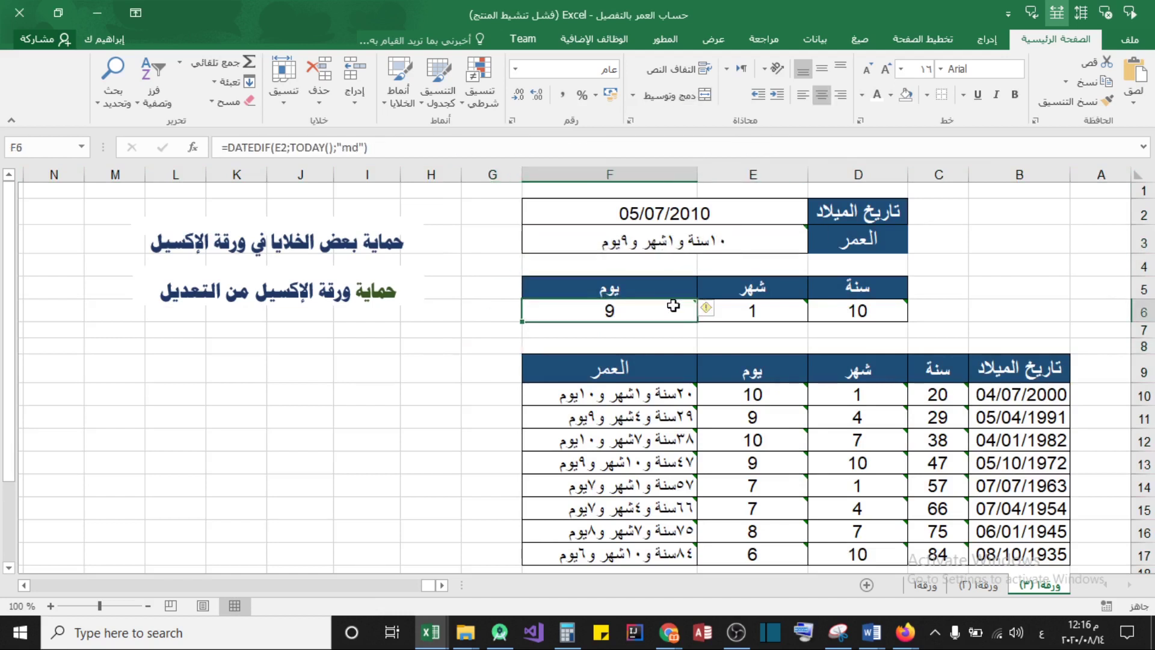
{"action": "left_click", "coordinate": [741, 313]}
{"action": "key", "text": "Down"}
{"action": "key", "text": "Down"}
{"action": "key", "text": "Down"}
{"action": "key", "text": "Down"}
{"action": "key", "text": "Right"}
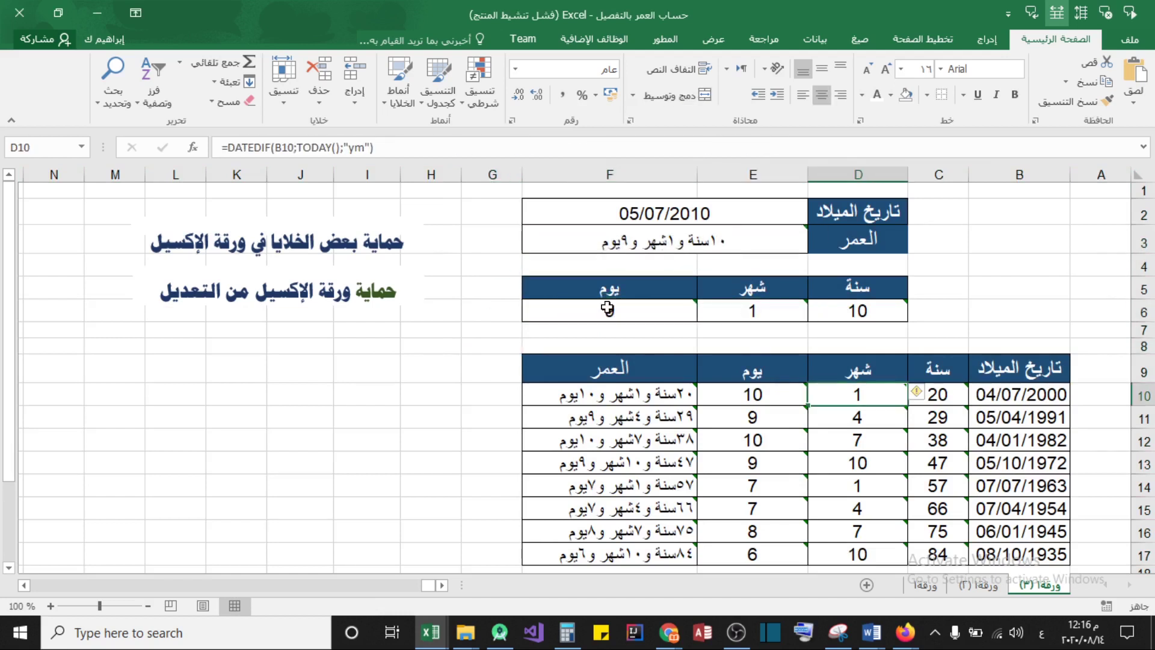
{"action": "left_click", "coordinate": [607, 308]}
{"action": "left_click", "coordinate": [803, 310]}
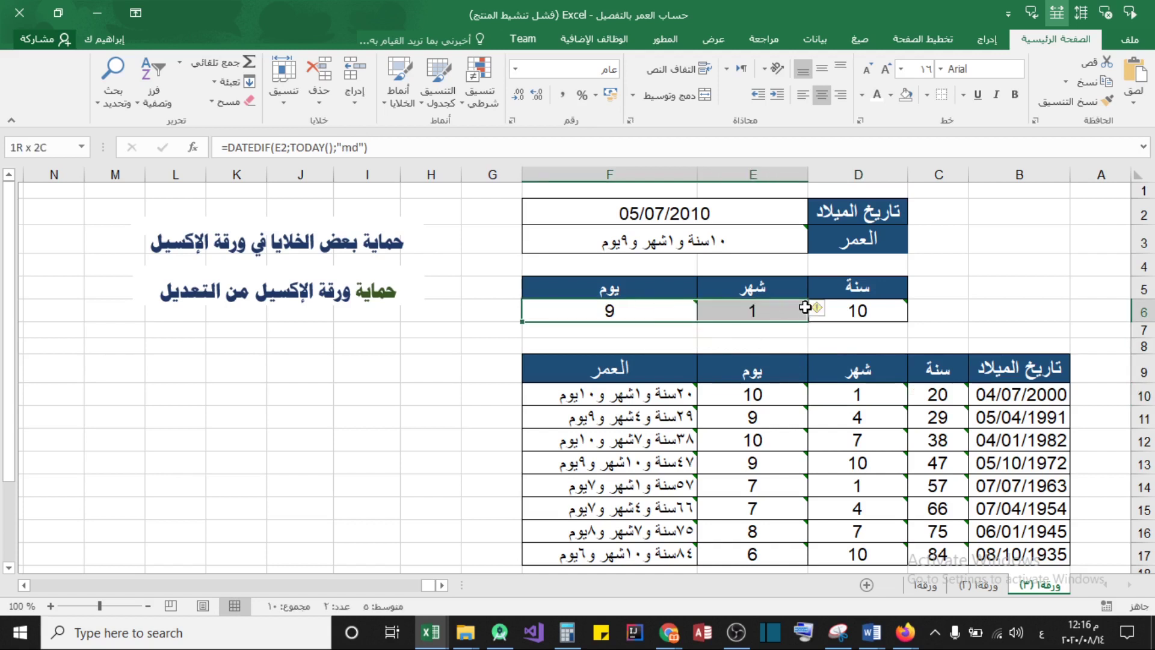
{"action": "left_click", "coordinate": [862, 309]}
{"action": "left_click", "coordinate": [639, 313]}
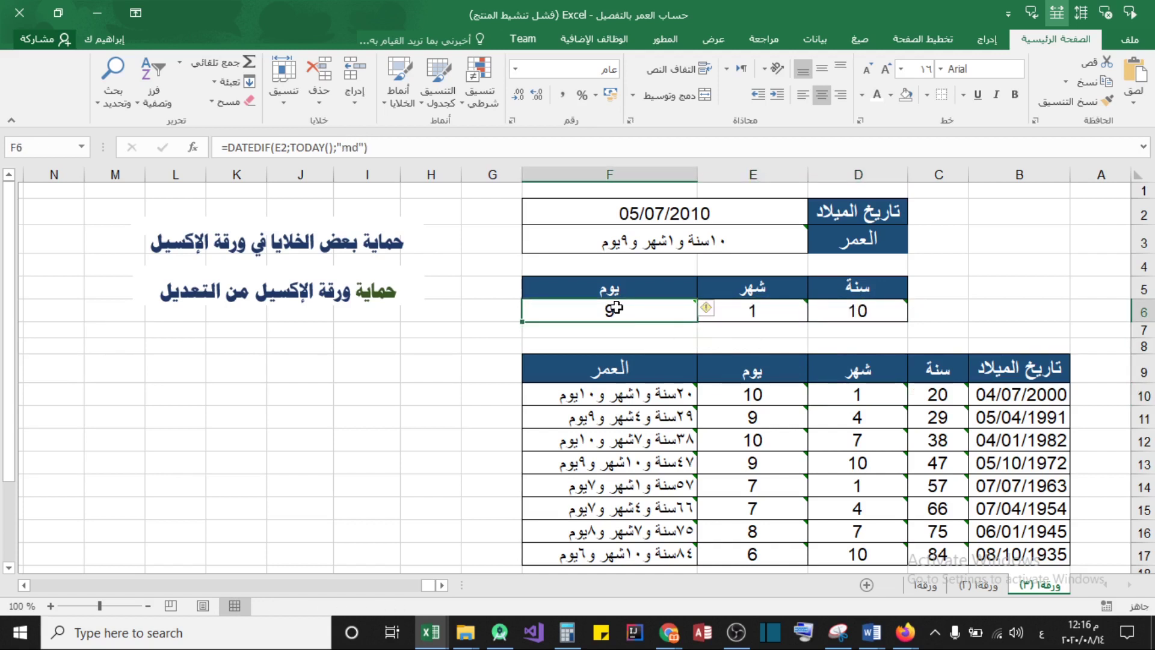
{"action": "scroll", "coordinate": [815, 303], "scroll_direction": "down", "scroll_amount": 1}
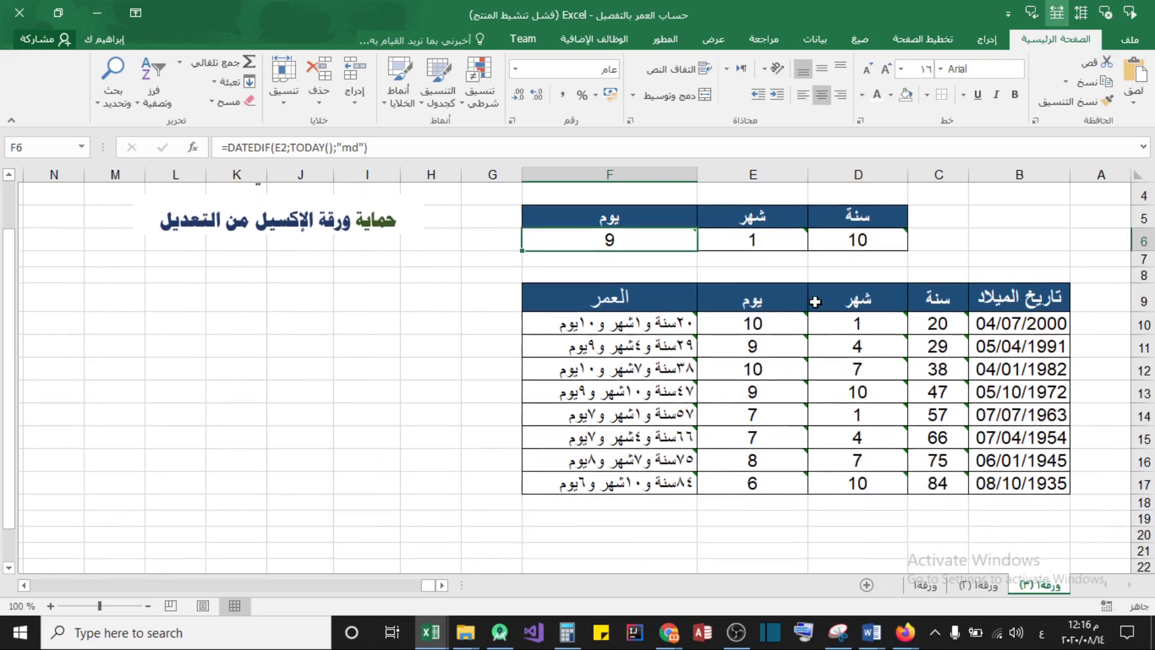
{"action": "scroll", "coordinate": [815, 302], "scroll_direction": "up", "scroll_amount": 1}
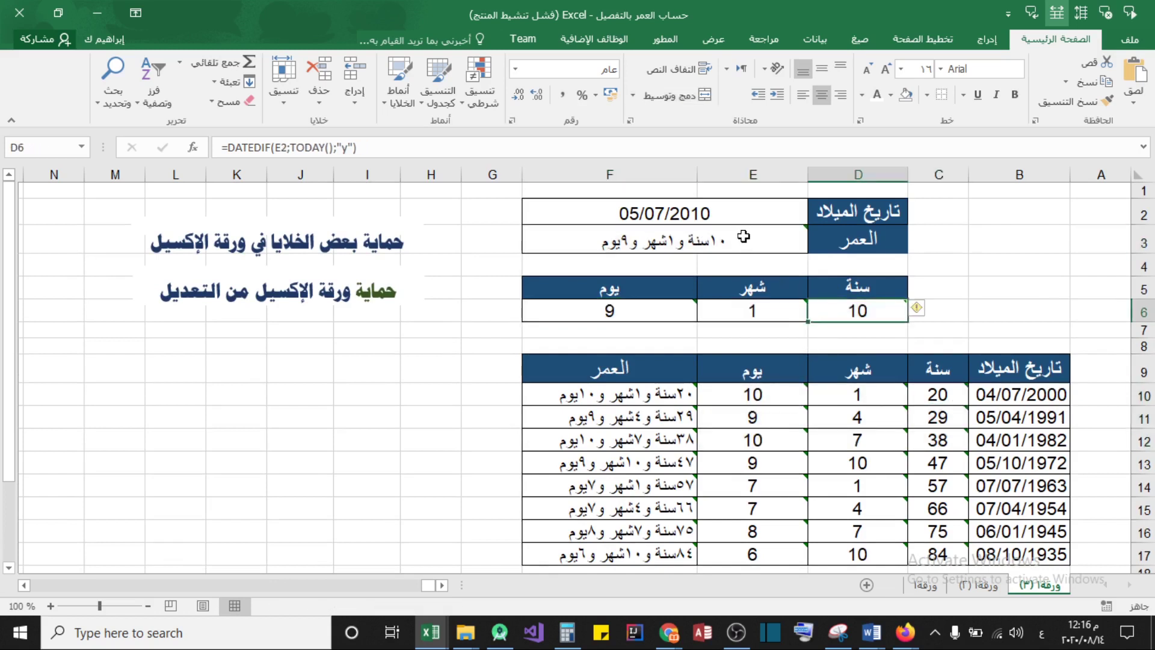
Turn on the Locked protection option (تم تأمينها) for only the formula cells E3, D6:F6 and C10:F17
{"action": "left_click", "coordinate": [743, 236]}
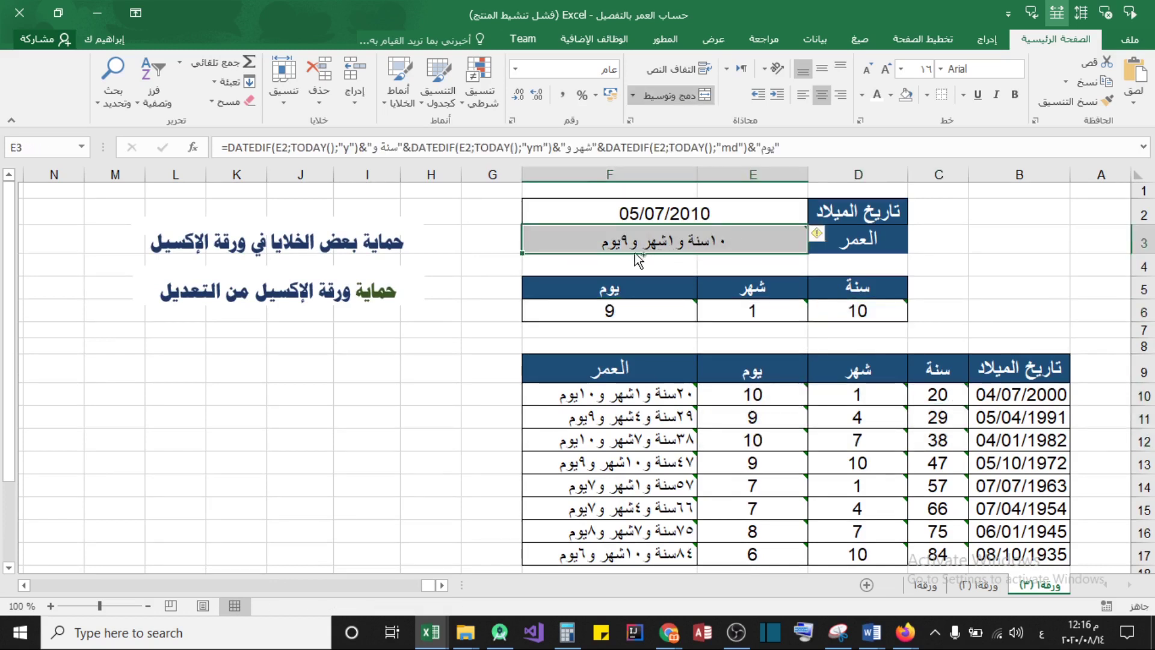
{"action": "left_click", "coordinate": [598, 311], "text": "ctrl"}
{"action": "left_click", "coordinate": [733, 309], "text": "ctrl"}
{"action": "left_click", "coordinate": [856, 309], "text": "ctrl"}
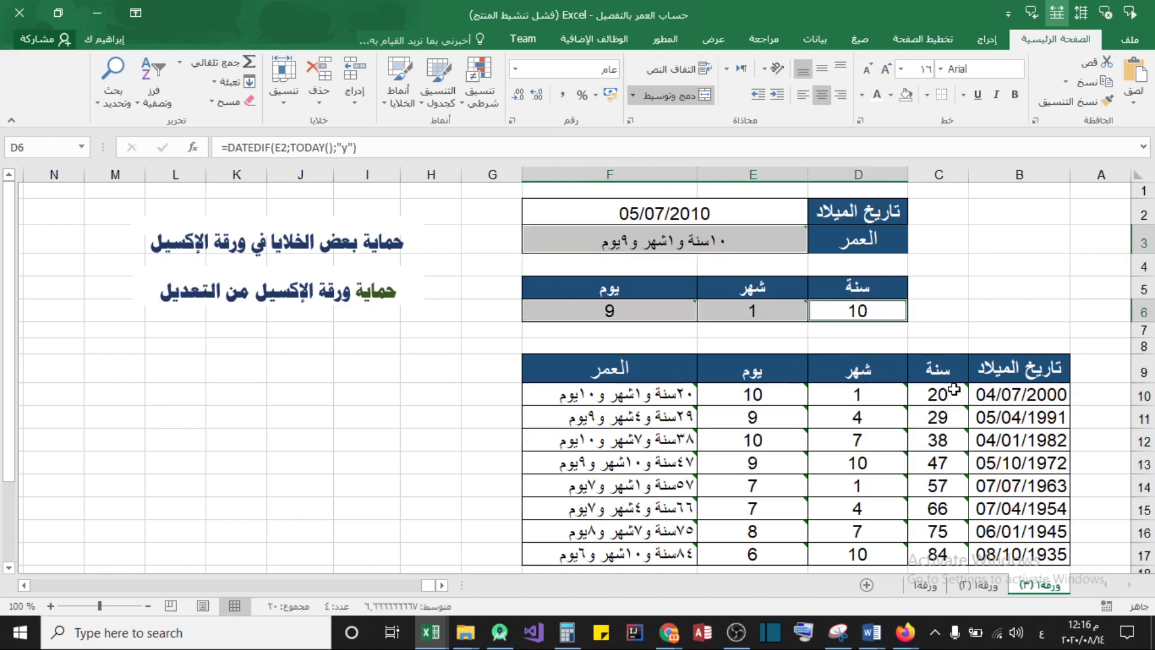
{"action": "left_click_drag", "start_coordinate": [955, 390], "coordinate": [623, 551]}
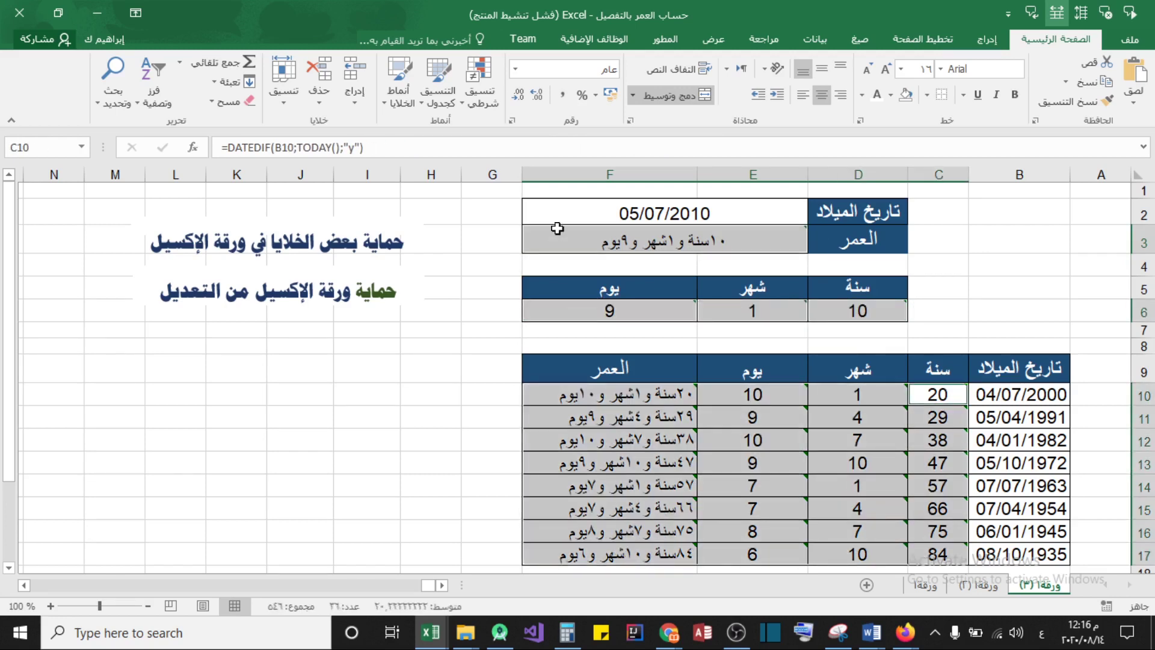
{"action": "scroll", "coordinate": [557, 228], "scroll_direction": "down", "scroll_amount": 1}
{"action": "scroll", "coordinate": [570, 225], "scroll_direction": "up", "scroll_amount": 1}
{"action": "right_click", "coordinate": [631, 404]}
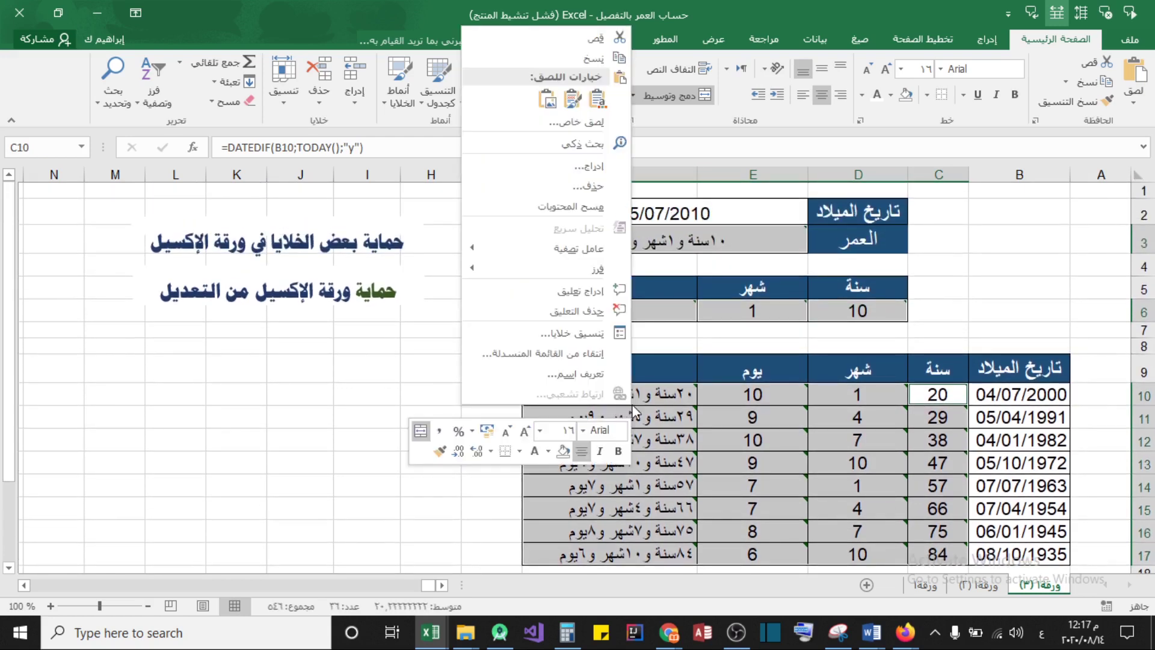
{"action": "left_click", "coordinate": [599, 335]}
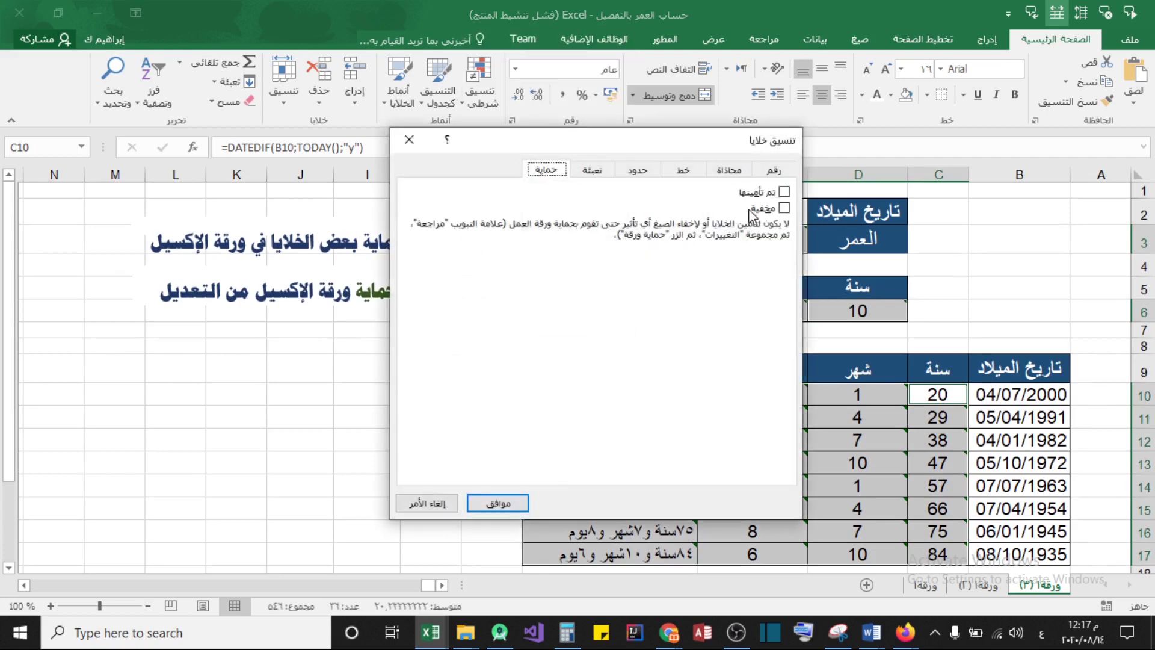
{"action": "left_click", "coordinate": [784, 192]}
{"action": "left_click", "coordinate": [520, 502]}
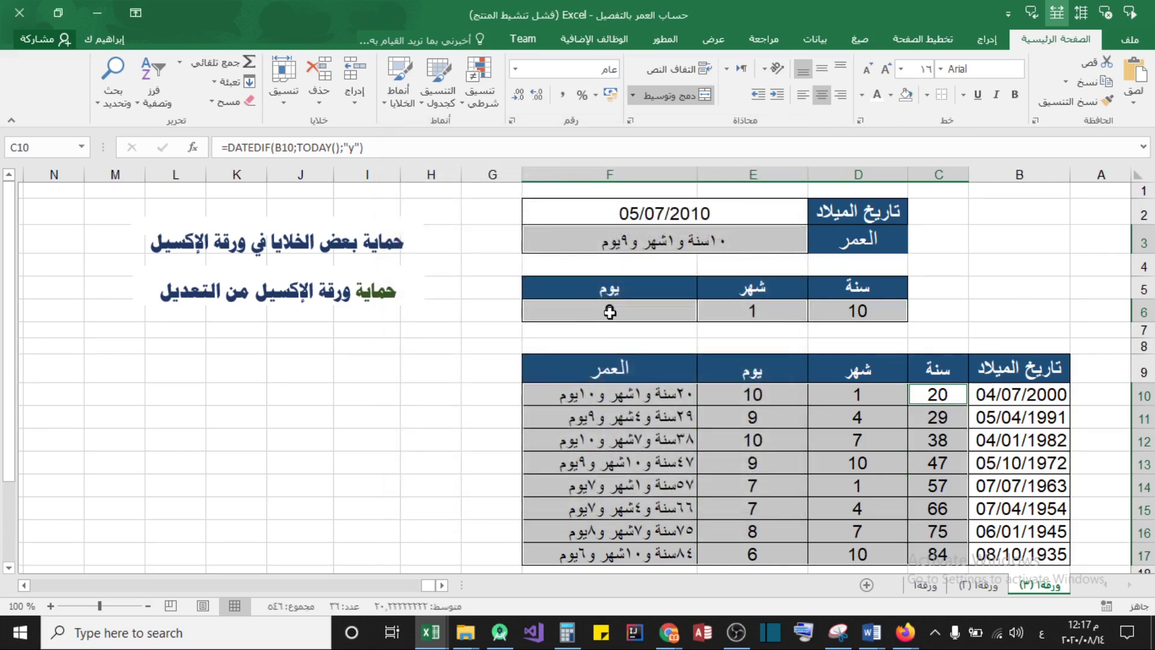
Protect the worksheet with a password, allowing selection of locked and unlocked cells and cell formatting (تنسيق الخلايا), and re-enter the password to confirm
{"action": "scroll", "coordinate": [621, 311], "scroll_direction": "down", "scroll_amount": 1}
{"action": "scroll", "coordinate": [692, 343], "scroll_direction": "down", "scroll_amount": 1}
{"action": "scroll", "coordinate": [752, 361], "scroll_direction": "up", "scroll_amount": 1}
{"action": "right_click", "coordinate": [1047, 591]}
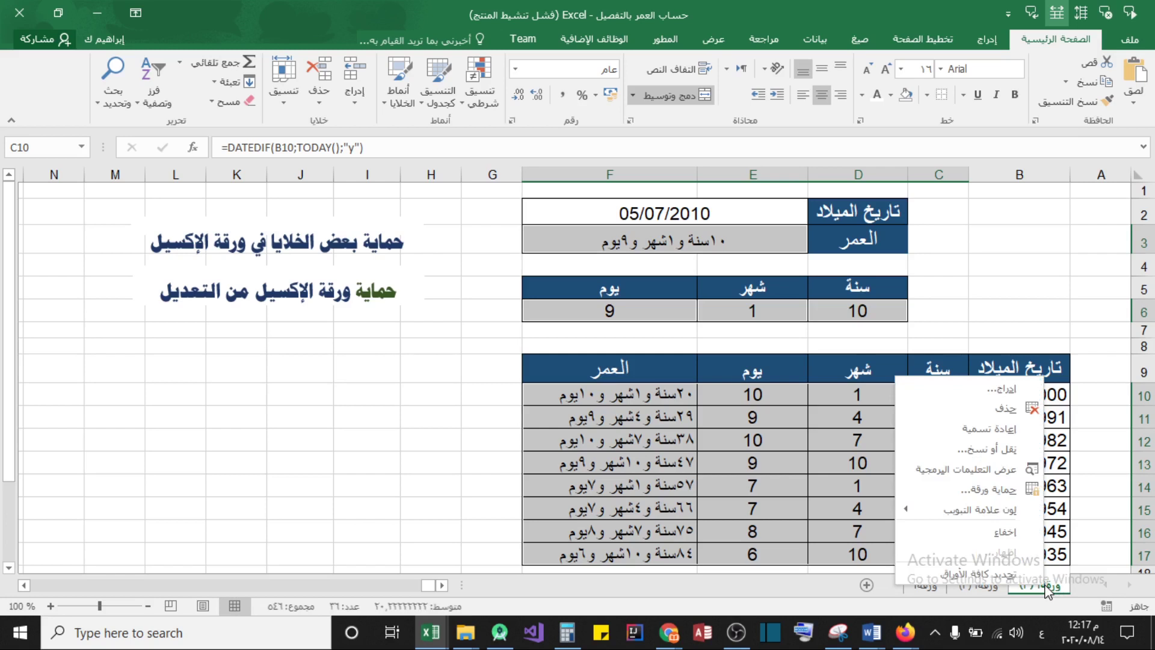
{"action": "left_click", "coordinate": [996, 490]}
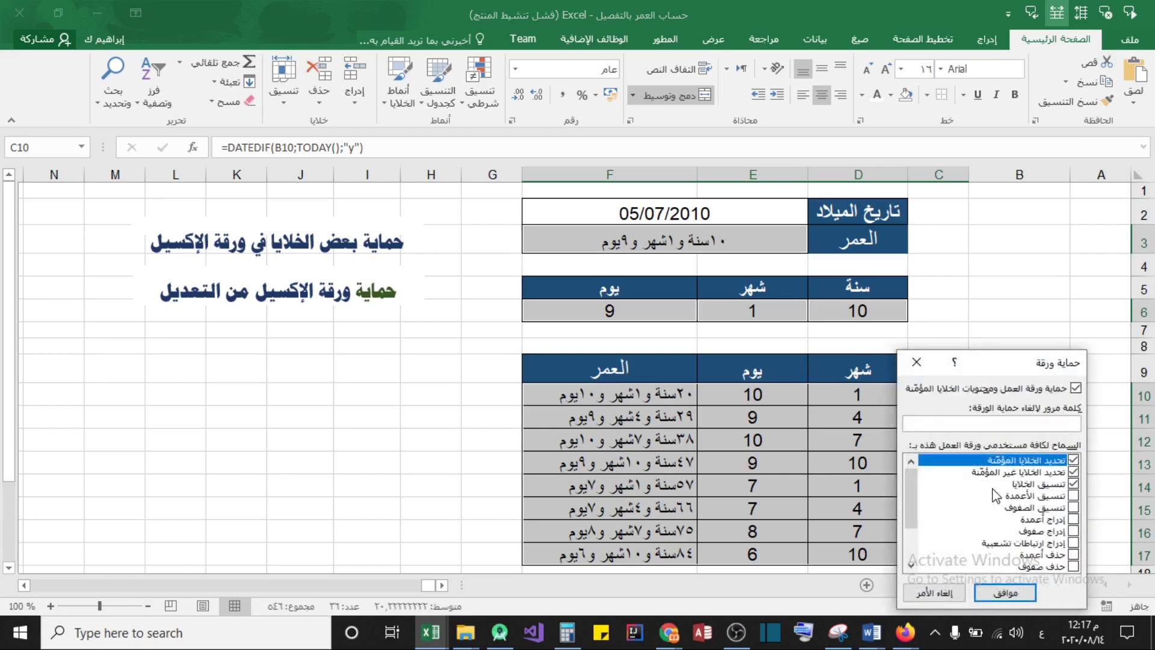
{"action": "left_click_drag", "start_coordinate": [1019, 371], "coordinate": [809, 308]}
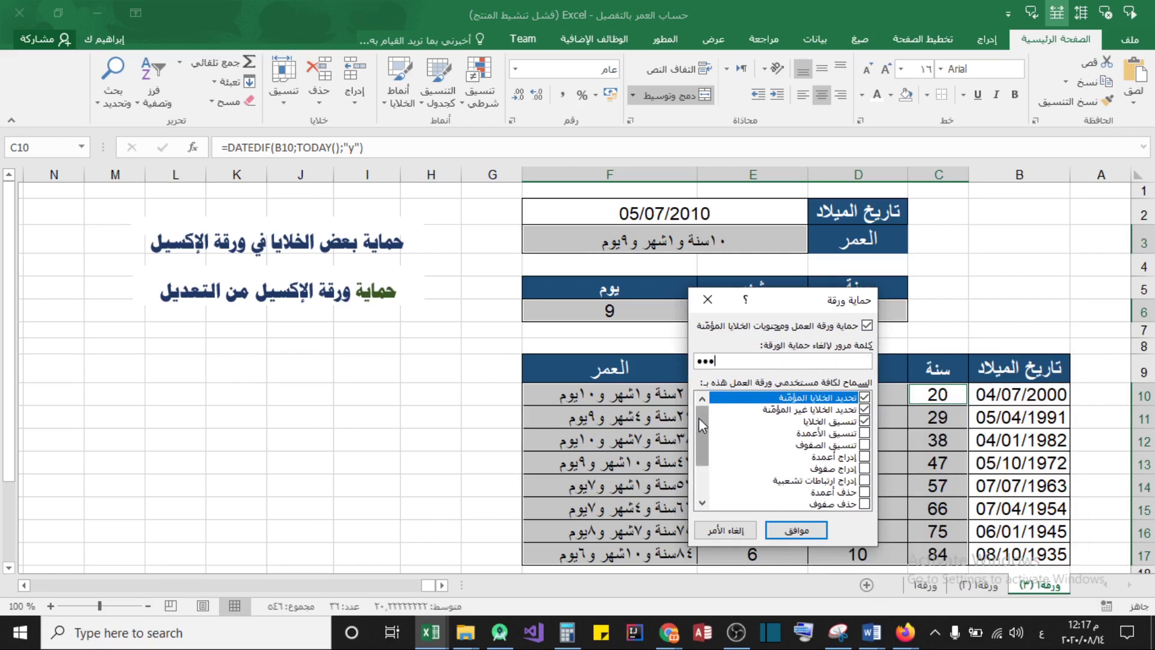
{"action": "left_click_drag", "start_coordinate": [773, 301], "coordinate": [670, 314]}
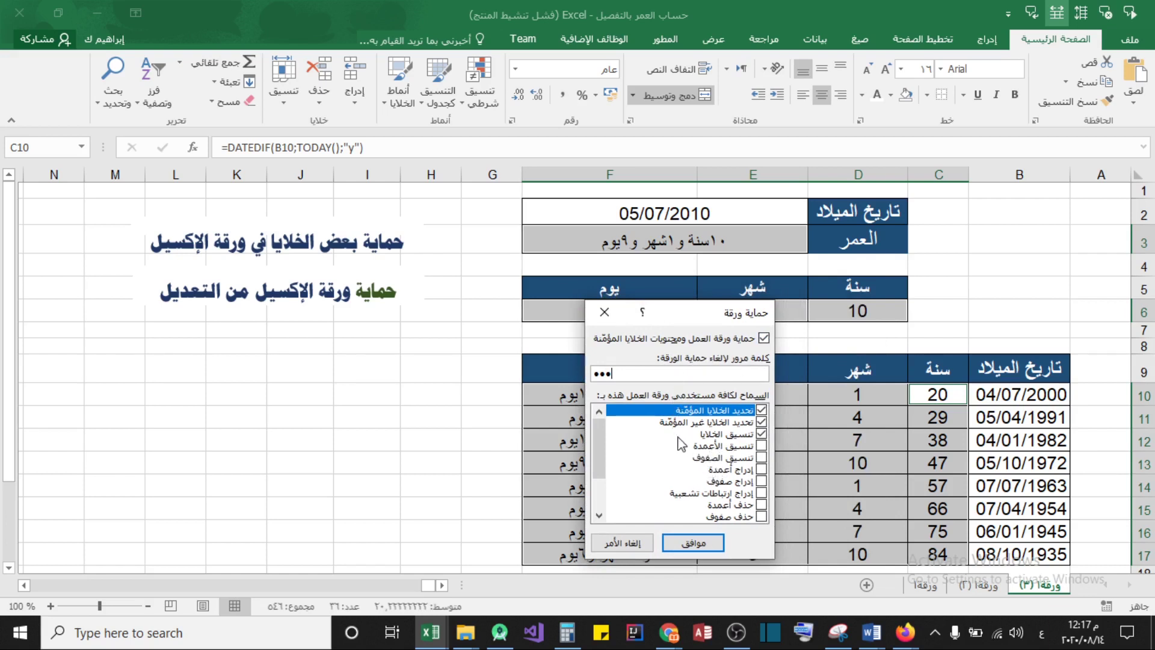
{"action": "left_click", "coordinate": [747, 435]}
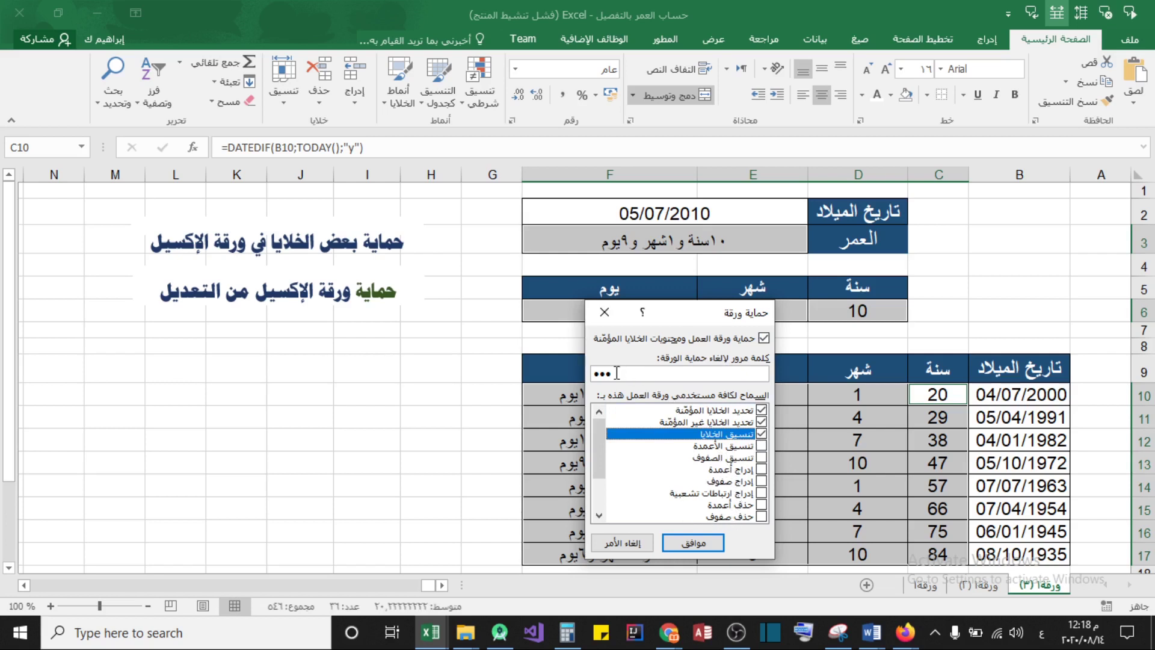
{"action": "left_click", "coordinate": [691, 543]}
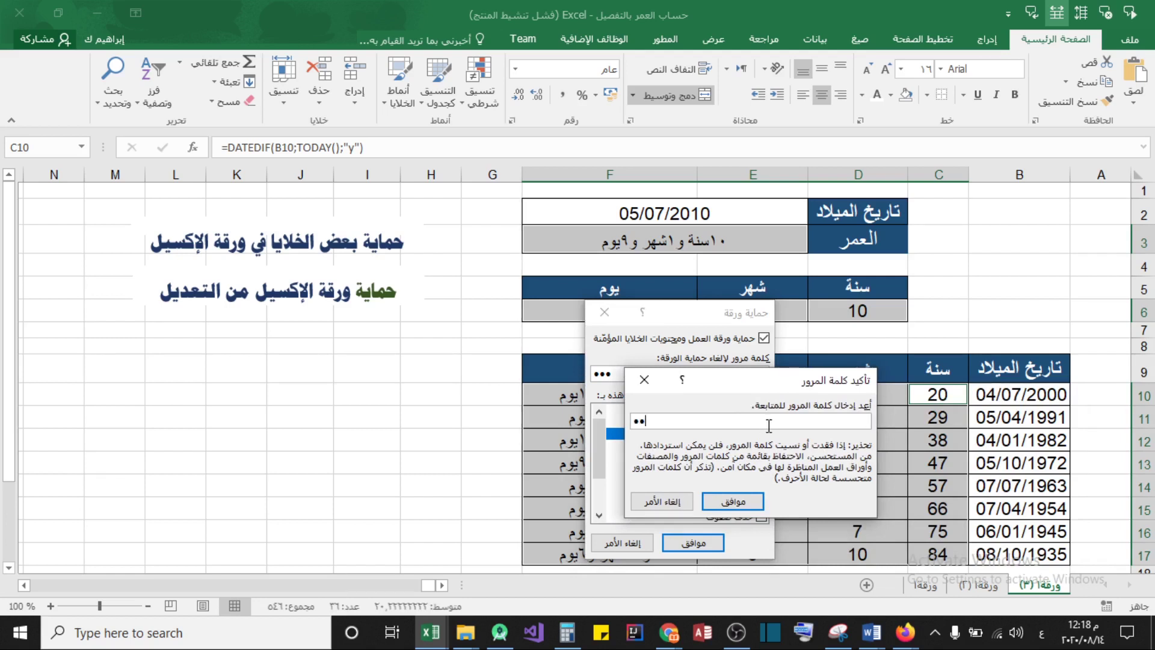
{"action": "left_click", "coordinate": [733, 501]}
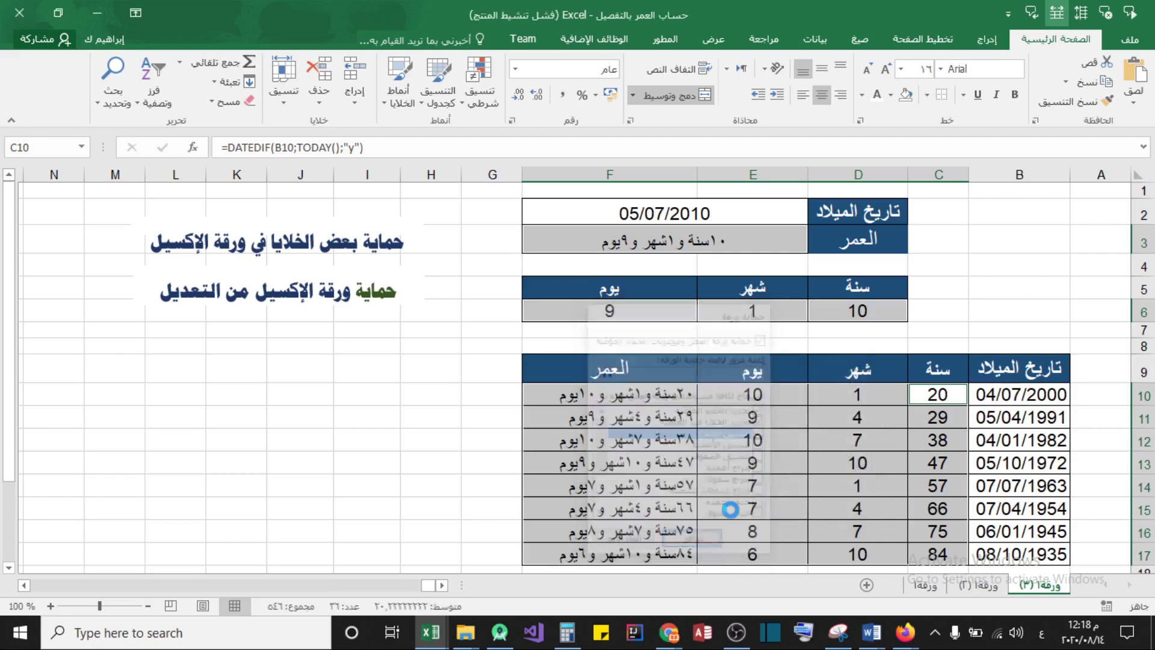
Test the protection by trying to edit the locked formula cells E3 and E11
{"action": "left_click", "coordinate": [786, 434]}
{"action": "scroll", "coordinate": [661, 433], "scroll_direction": "down", "scroll_amount": 2}
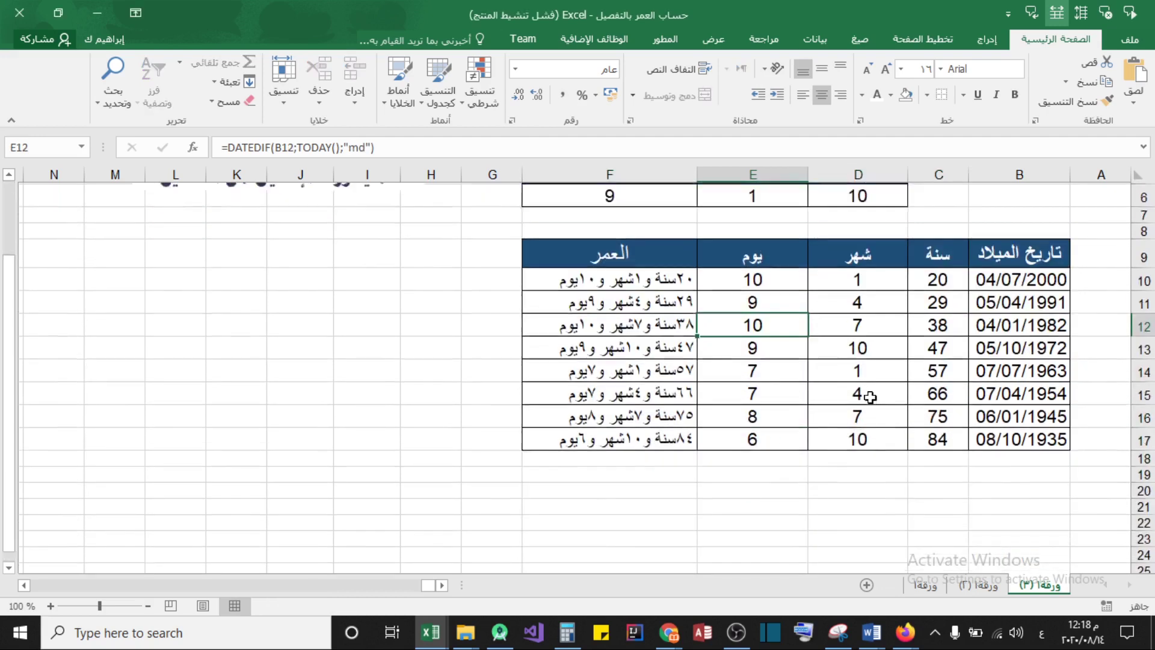
{"action": "scroll", "coordinate": [665, 415], "scroll_direction": "up", "scroll_amount": 2}
{"action": "left_click", "coordinate": [724, 250]}
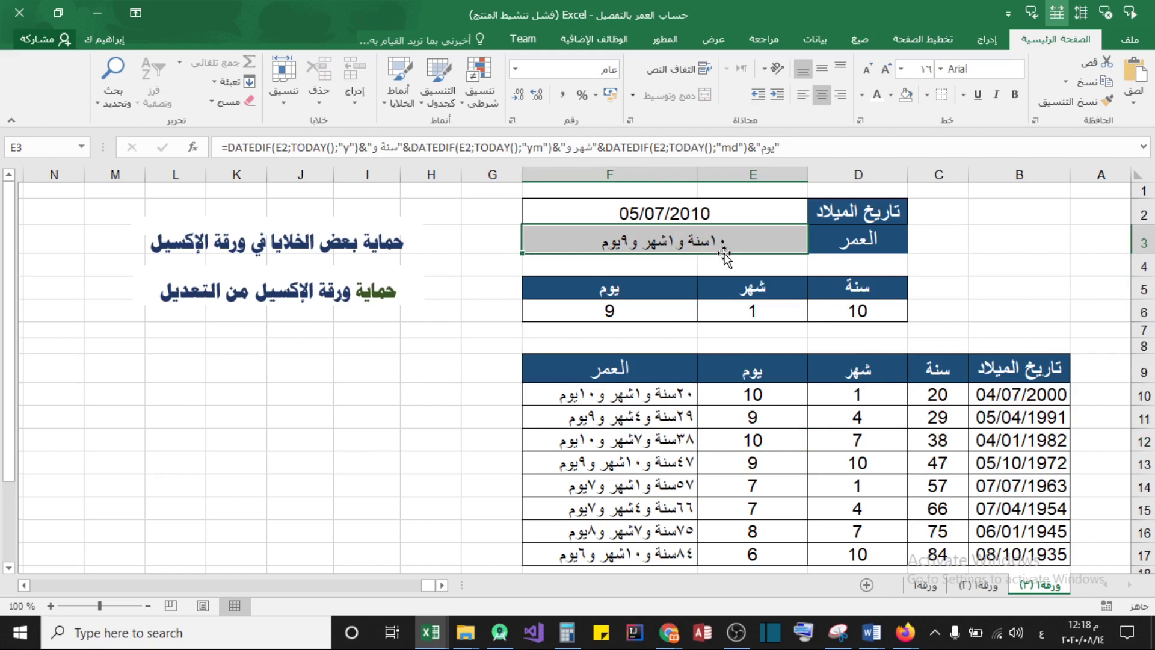
{"action": "double_click", "coordinate": [724, 251]}
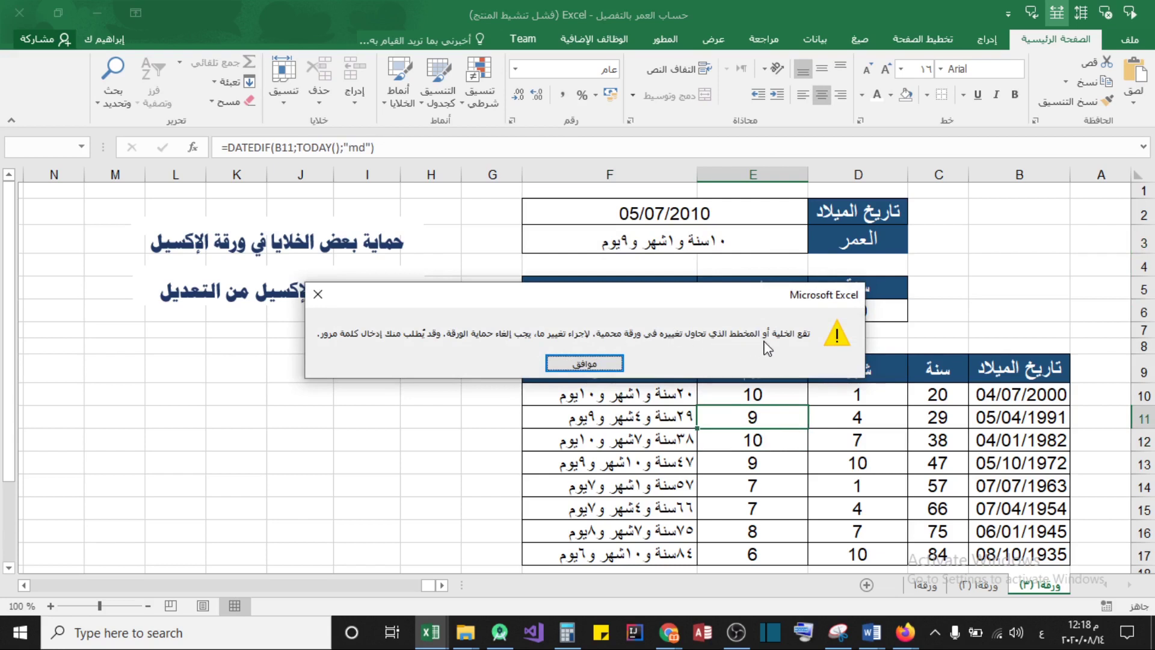
{"action": "left_click", "coordinate": [602, 363]}
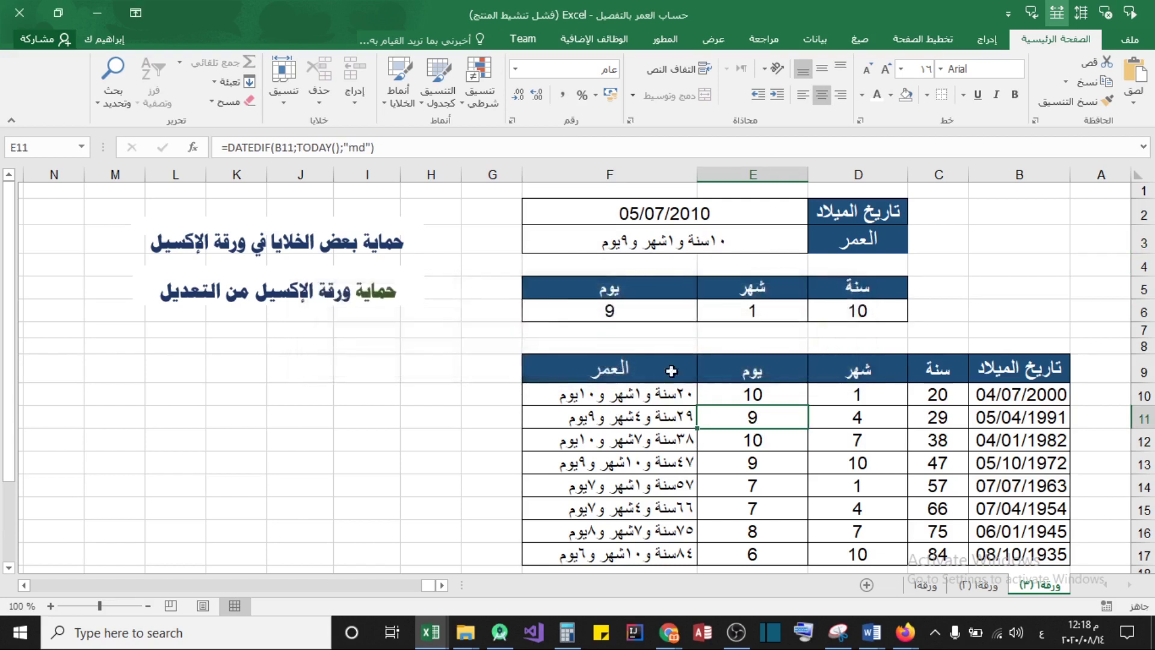
{"action": "key", "text": "Down"}
Replace the birth date in the unlocked cell E2 with a different date
{"action": "left_click", "coordinate": [695, 213]}
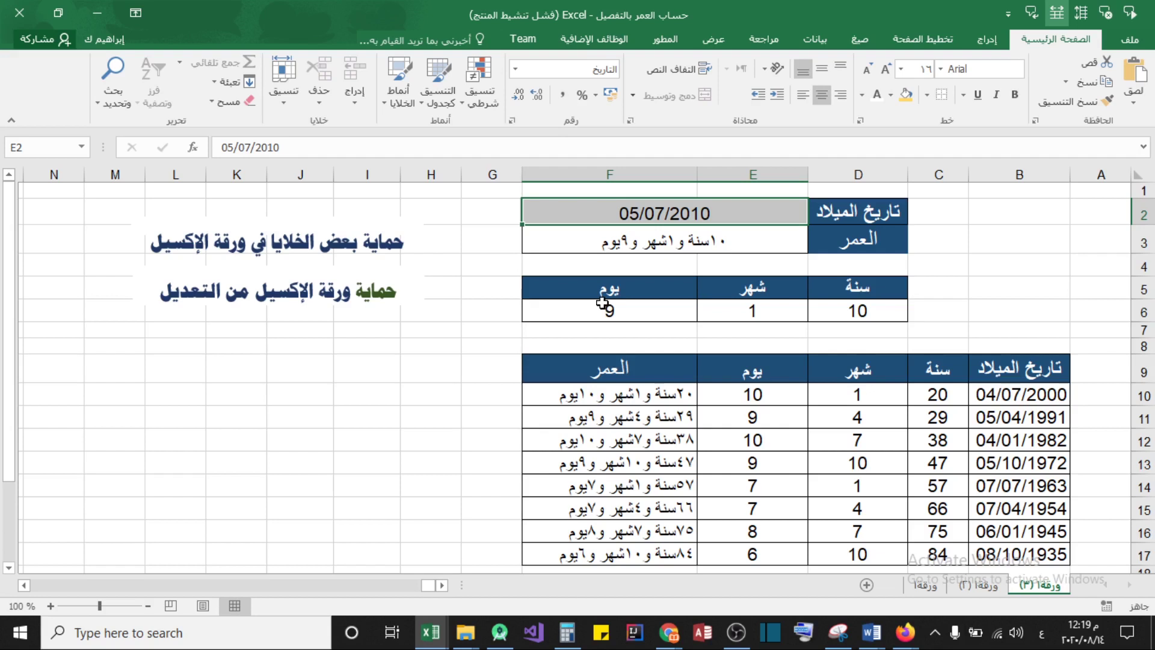
{"action": "type", "text": "1/01/19"}
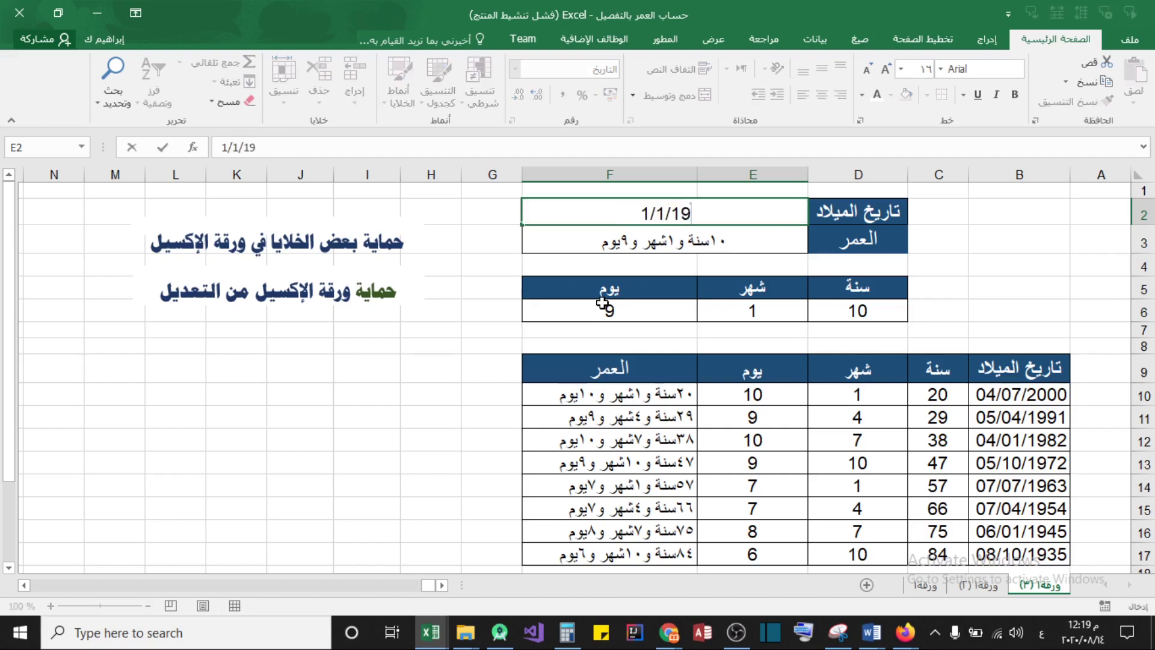
{"action": "type", "text": "50"}
{"action": "key", "text": "Return"}
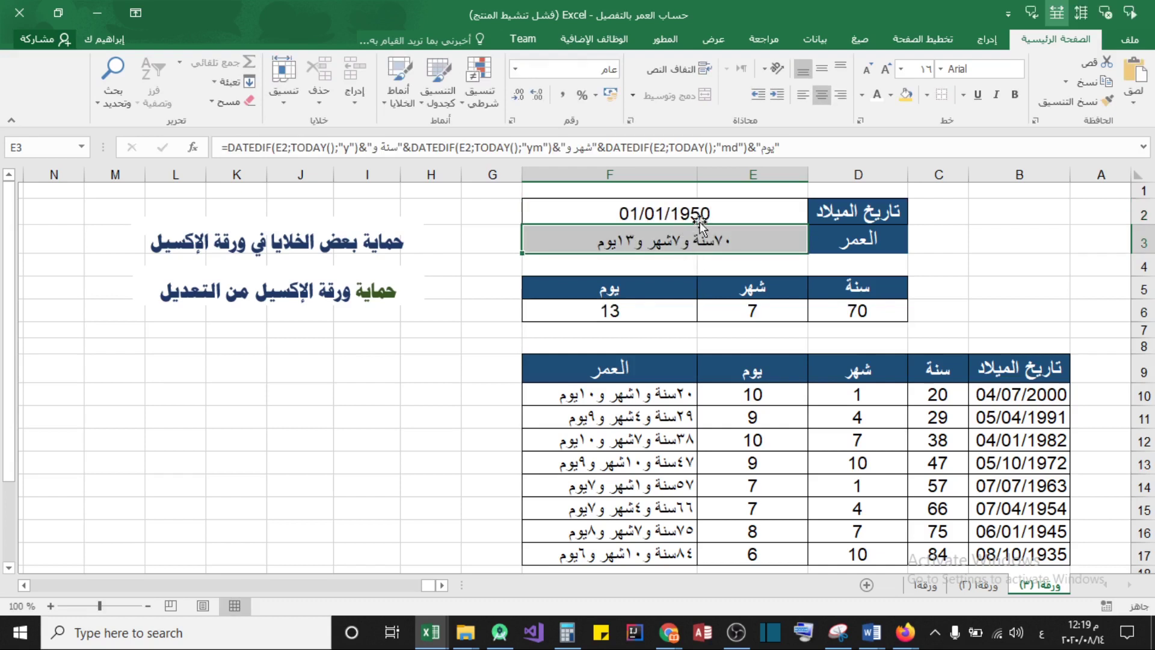
{"action": "left_click", "coordinate": [674, 214]}
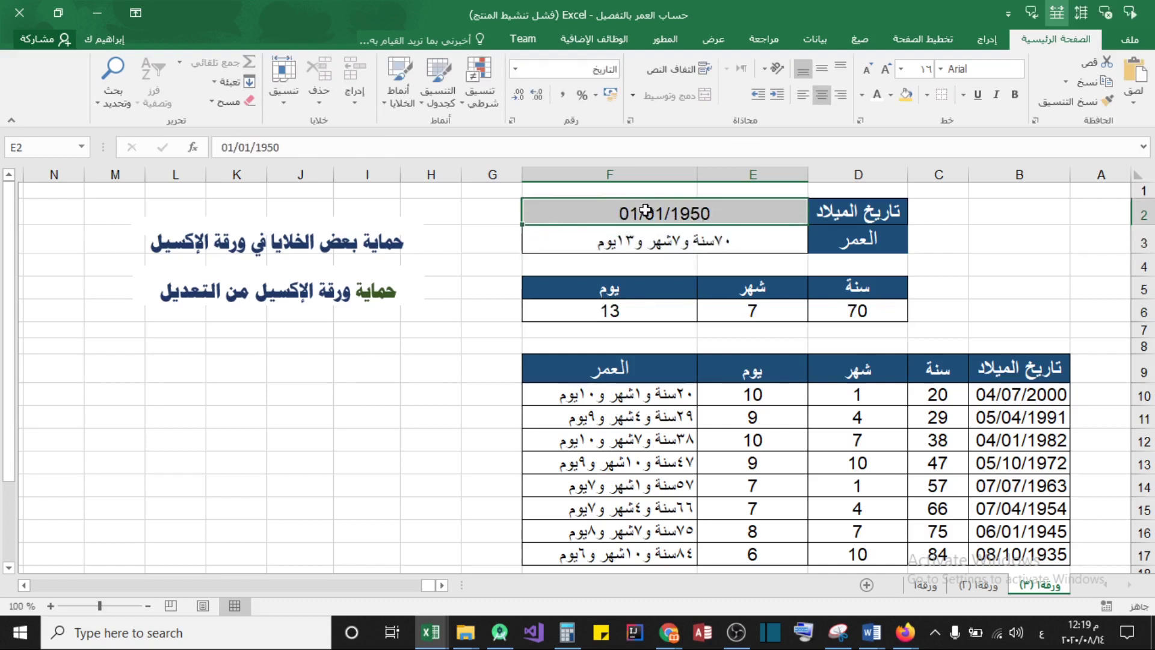
Enter sample text in empty unlocked cells: بلا in I8, بلس in K12, شبسي in I14, شبي in I9 and شسي in H9
{"action": "left_click", "coordinate": [344, 344]}
{"action": "left_click", "coordinate": [231, 393]}
{"action": "left_click", "coordinate": [236, 440]}
{"action": "type", "text": "بلس"}
{"action": "left_click", "coordinate": [367, 486]}
{"action": "type", "text": "شبسي"}
{"action": "left_click", "coordinate": [367, 371]}
{"action": "type", "text": "شبي"}
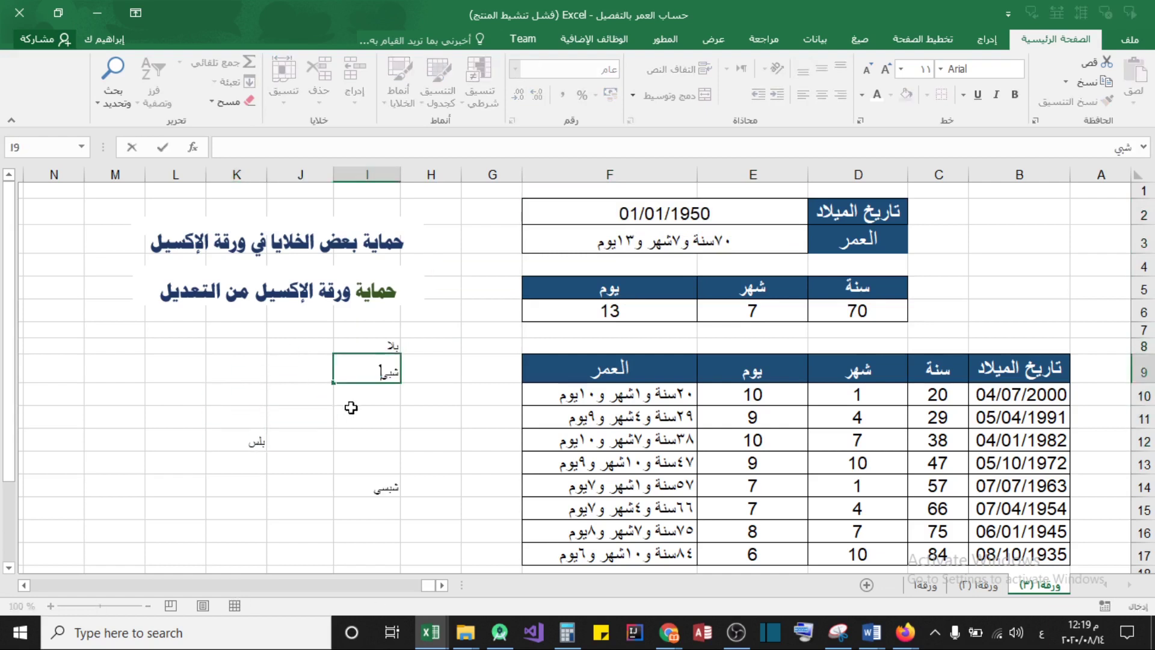
{"action": "left_click", "coordinate": [367, 417]}
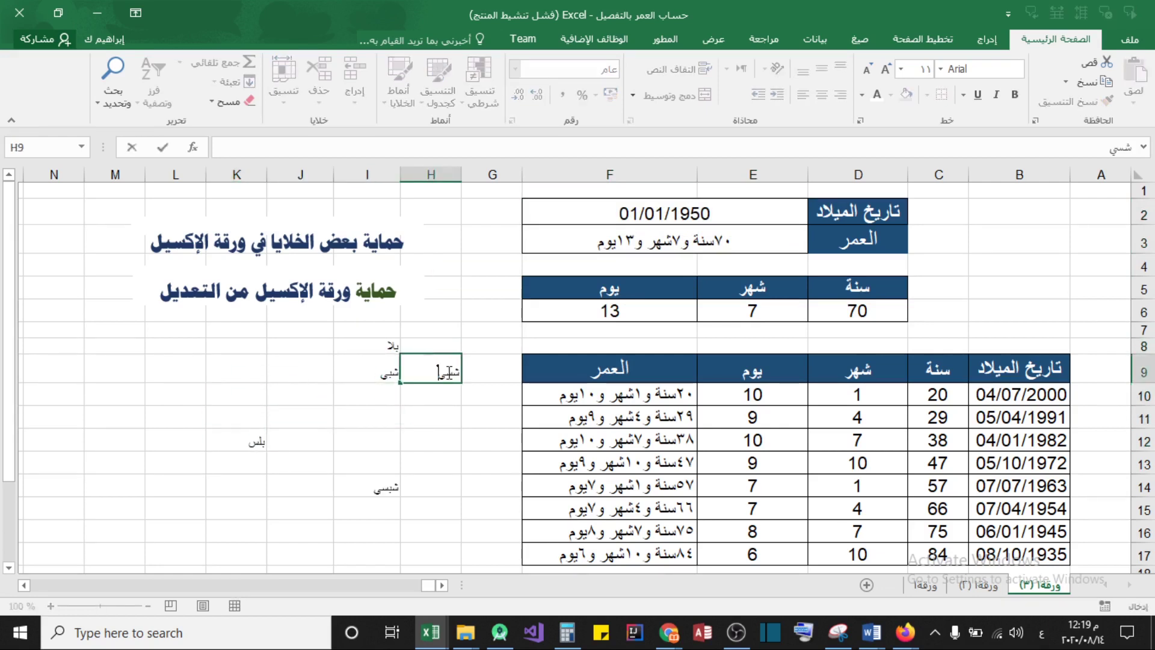
{"action": "left_click", "coordinate": [490, 418]}
Try to edit the locked age formula in F12 and dismiss the protection warning
{"action": "left_click", "coordinate": [635, 436]}
{"action": "double_click", "coordinate": [626, 445]}
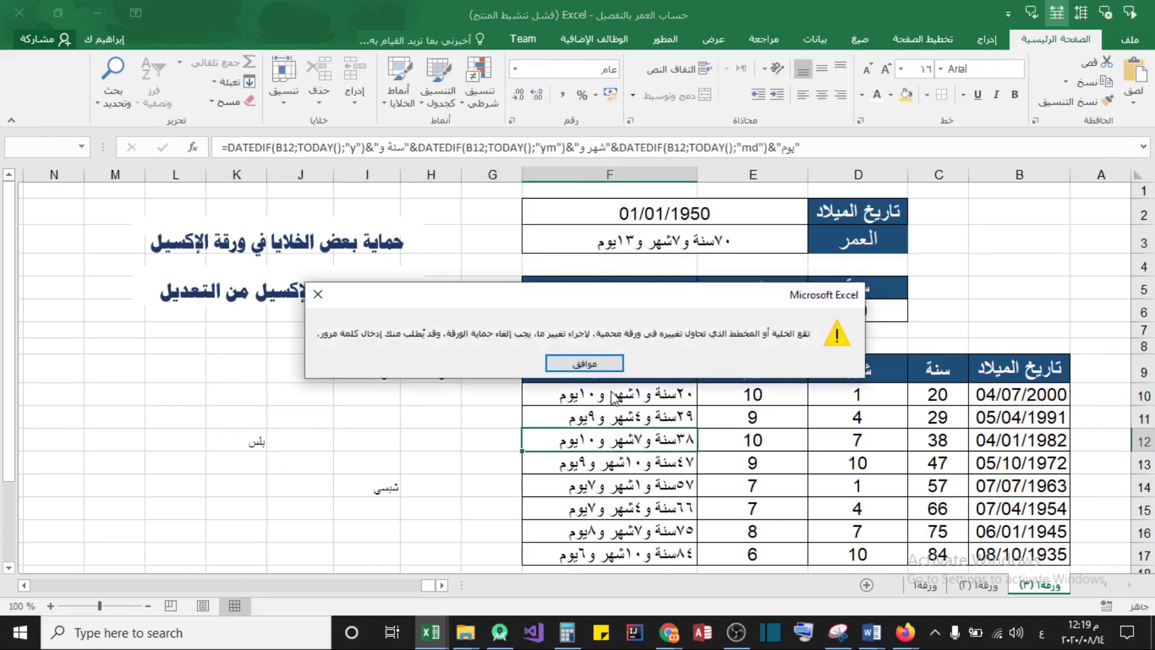
{"action": "left_click", "coordinate": [599, 366]}
Replace the birth date in B13 of the lower table with a different date
{"action": "left_click", "coordinate": [996, 464]}
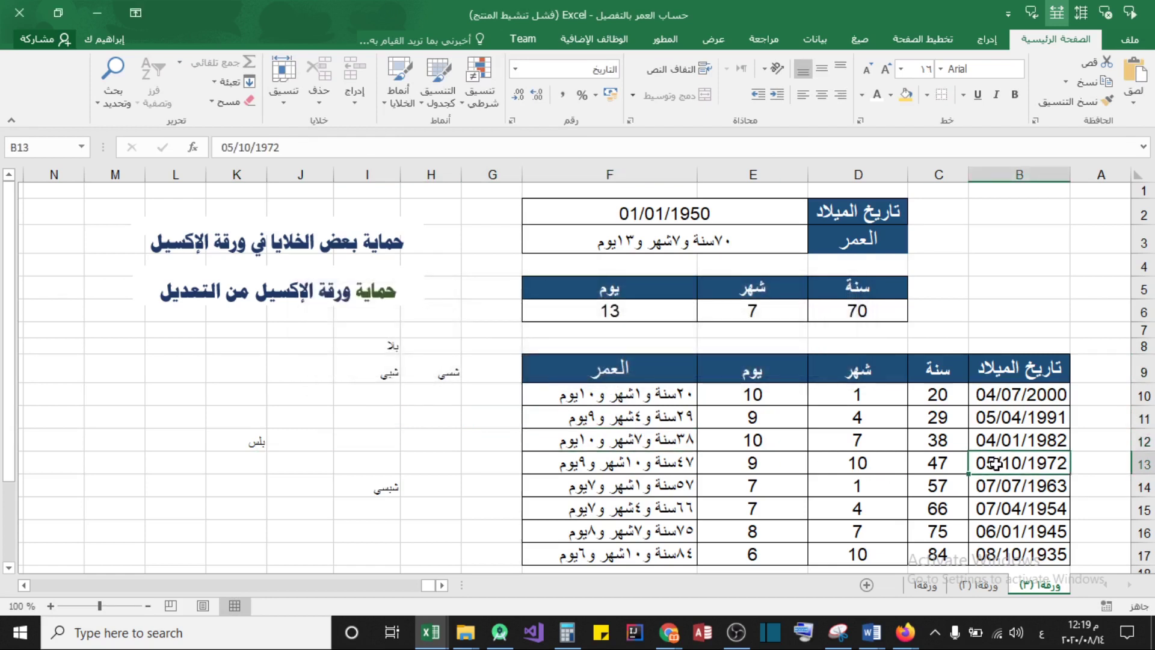
{"action": "type", "text": "1/"}
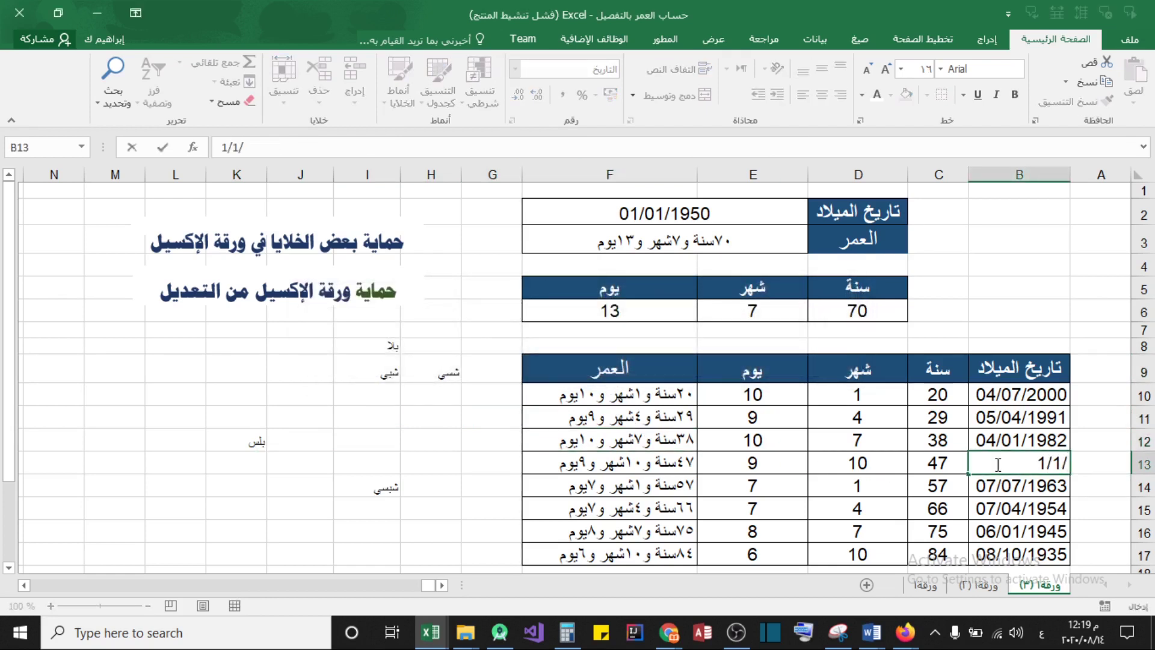
{"action": "type", "text": "01/1980"}
{"action": "key", "text": "Return"}
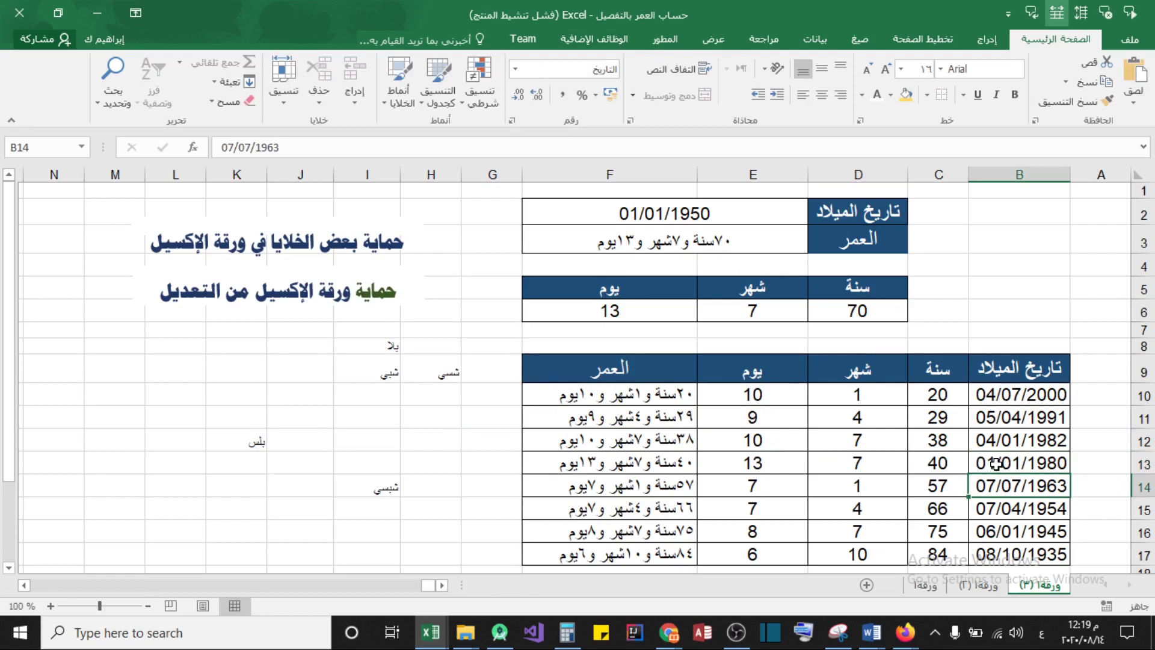